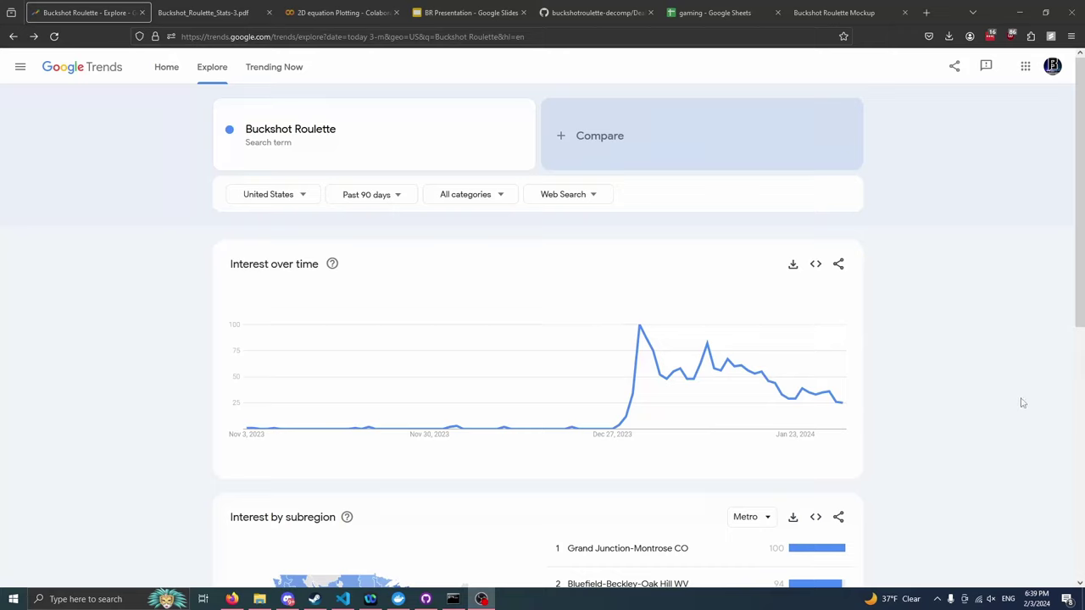
# - Scroll Buckshot Roulette's past-90-day US Trends page down to Interest by subregion
pyautogui.scroll(-3, 1009, 407)
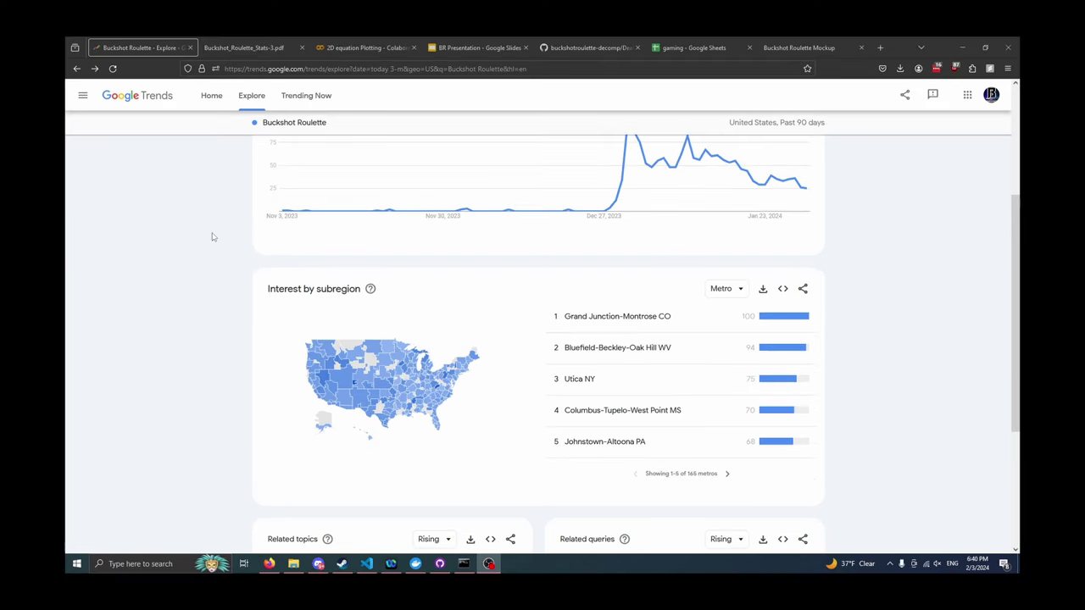
# - Skim Buckshot_Roulette_Stats-3.pdf from page 1 to page 7, then go to the 2D equation Plotting notebook
pyautogui.click(269, 49)
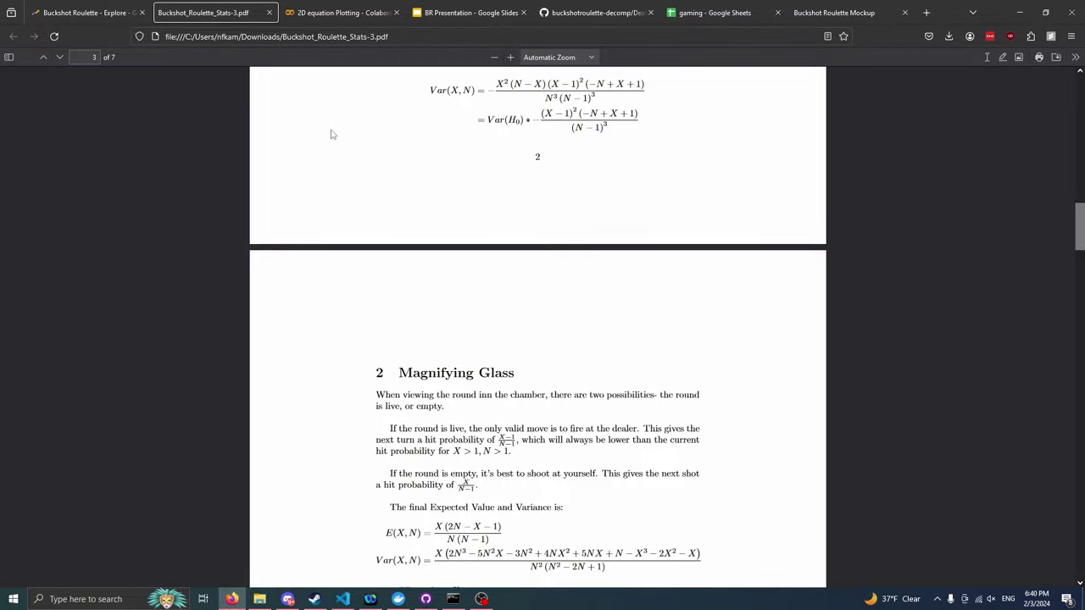
pyautogui.scroll(15, 353, 153)
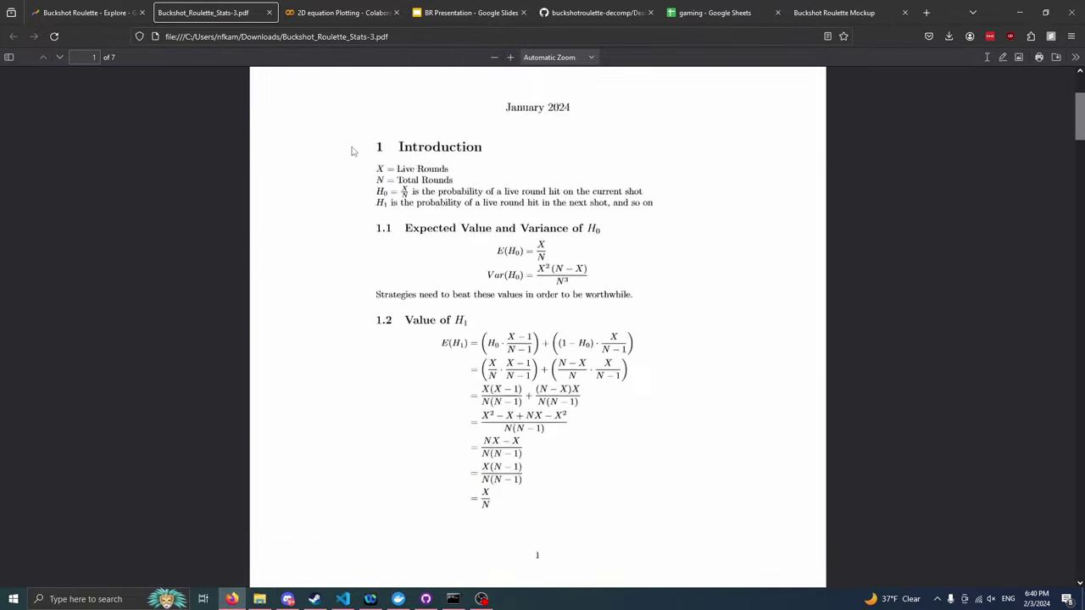
pyautogui.scroll(-1, 358, 154)
pyautogui.scroll(-20, 359, 155)
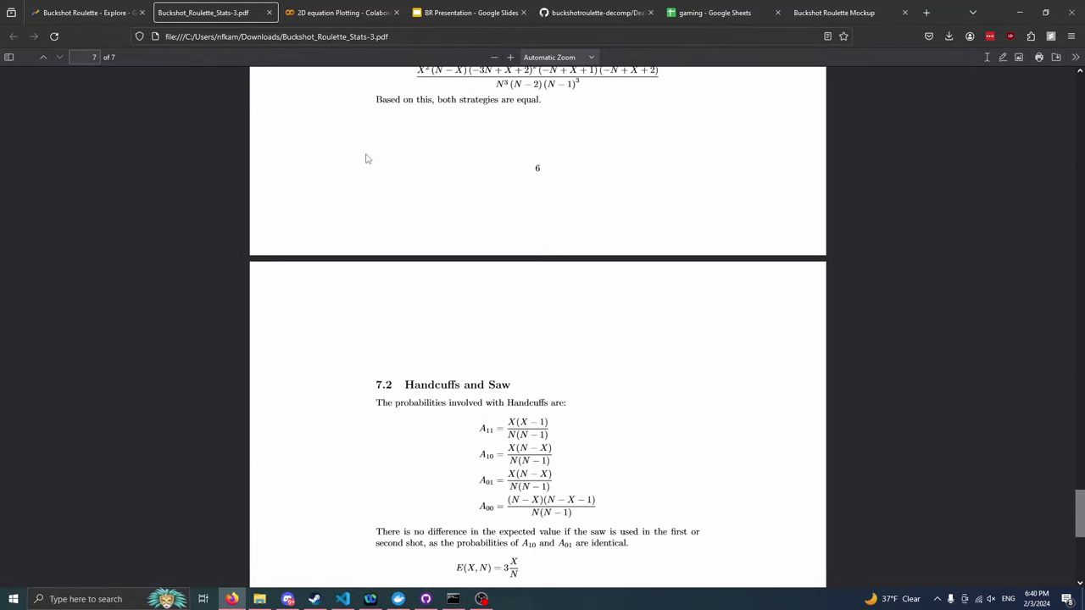
pyautogui.click(338, 12)
# - Scroll from the sympy prob_of cell down to the printed Expected Value and Variance
pyautogui.scroll(10, 369, 305)
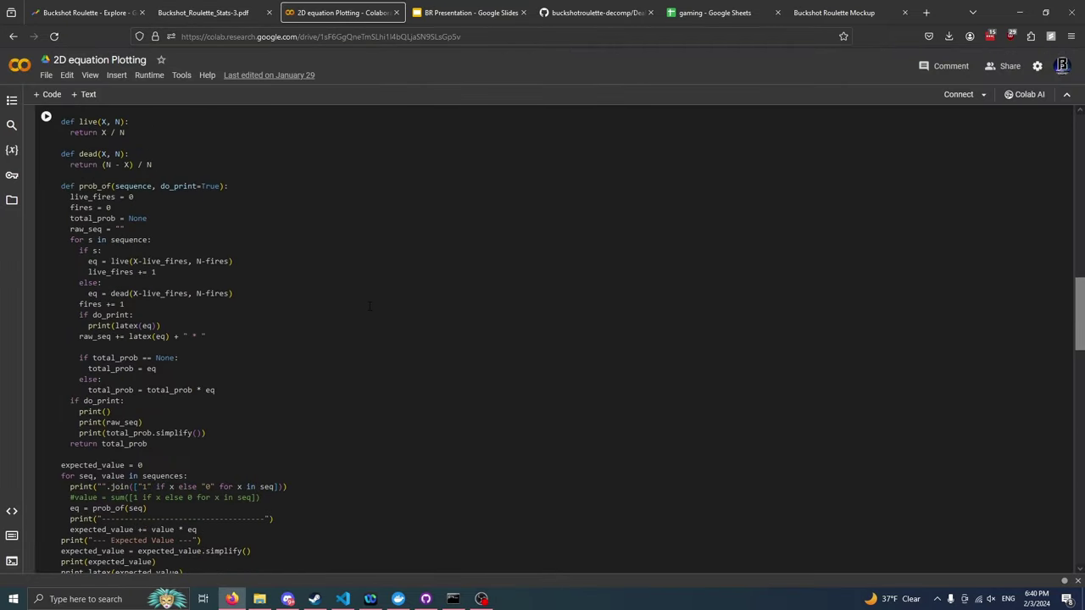
pyautogui.scroll(3, 369, 305)
pyautogui.scroll(-2, 363, 303)
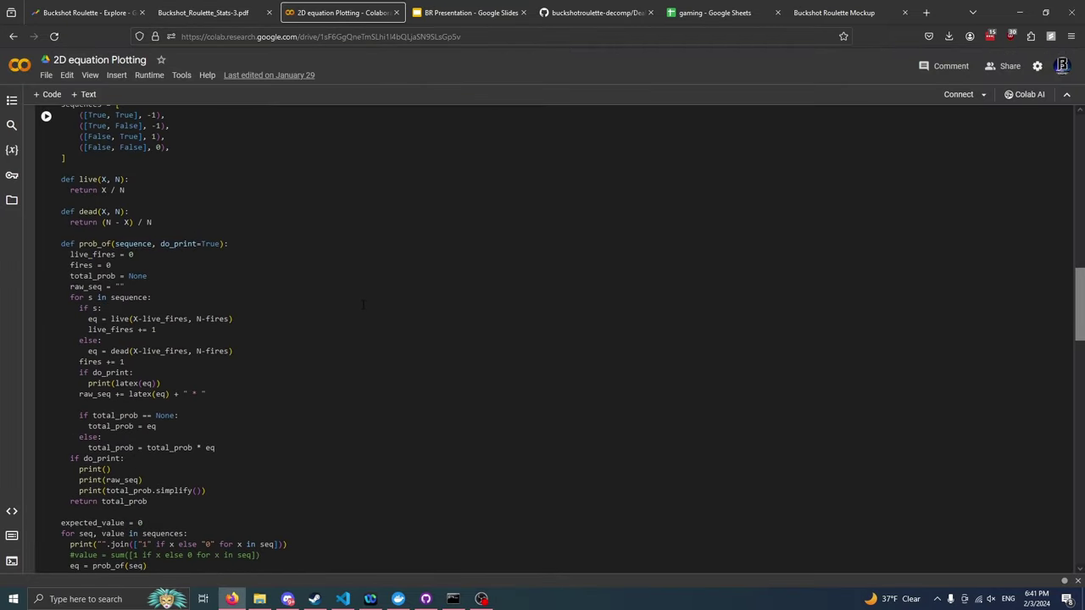
pyautogui.scroll(-12, 362, 303)
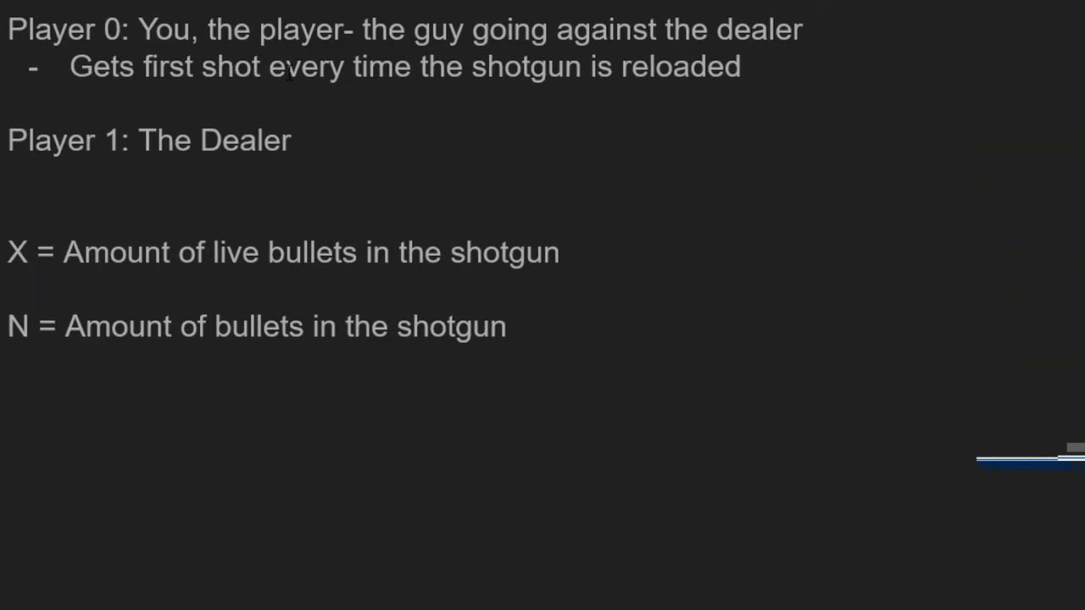
pyautogui.click(124, 30)
pyautogui.moveTo(124, 30); pyautogui.dragTo(2, 28)
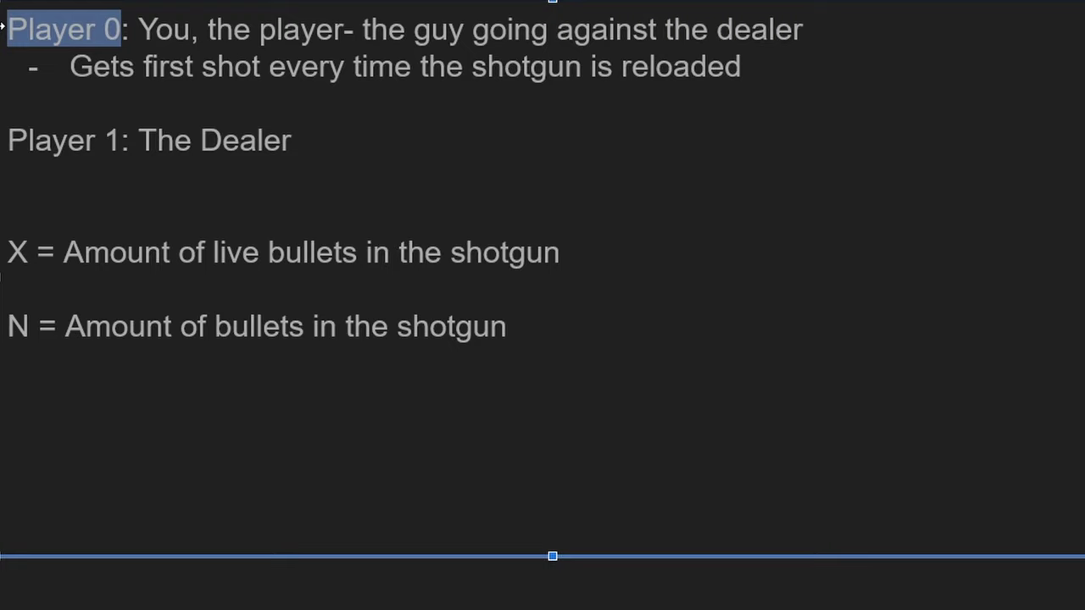
pyautogui.click(164, 253)
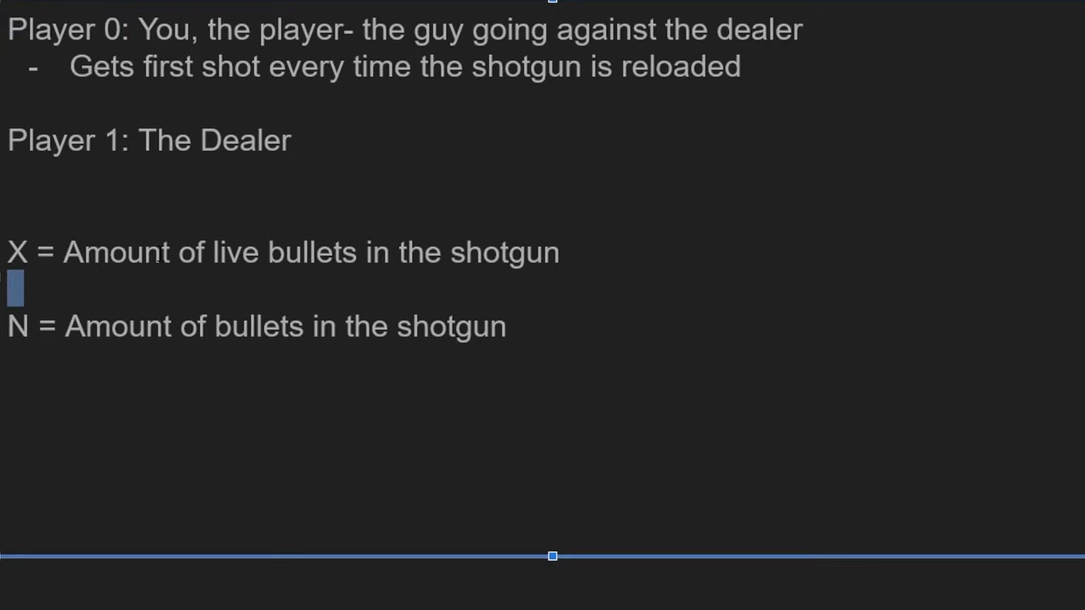
pyautogui.doubleClick(161, 252)
pyautogui.doubleClick(155, 334)
pyautogui.tripleClick(156, 334)
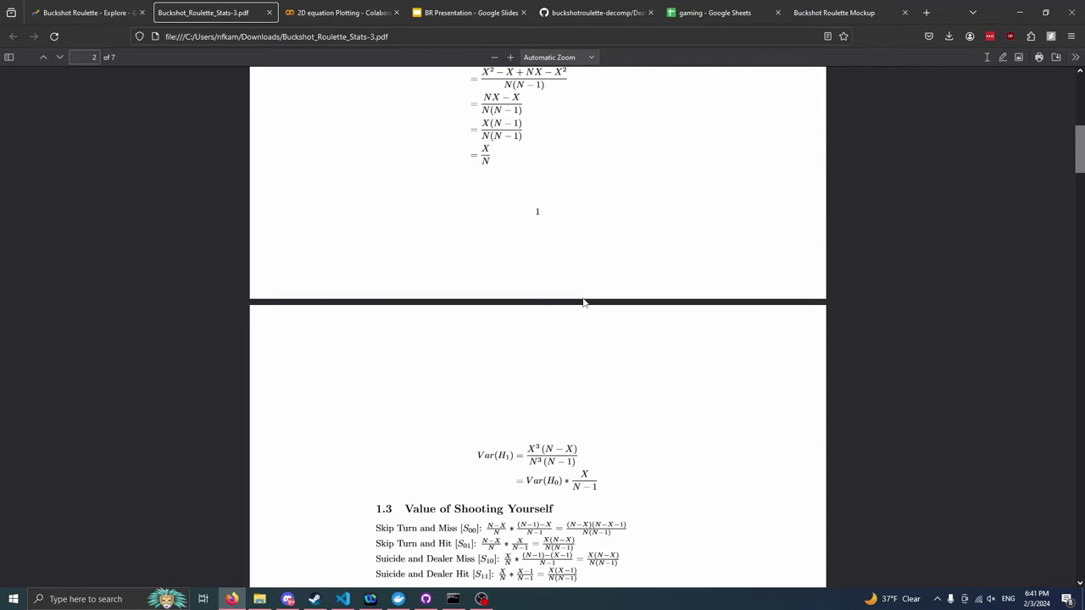
pyautogui.scroll(-3, 584, 302)
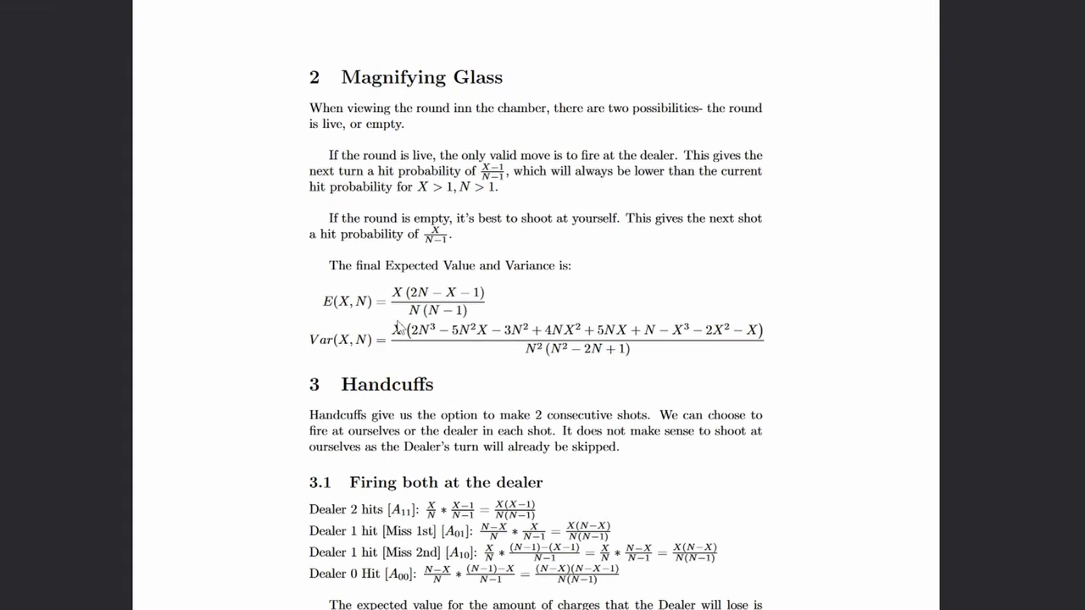
# - Scroll the PDF from page 2 through the item sections and Interactions (sections 2–7)
pyautogui.scroll(-10, 396, 299)
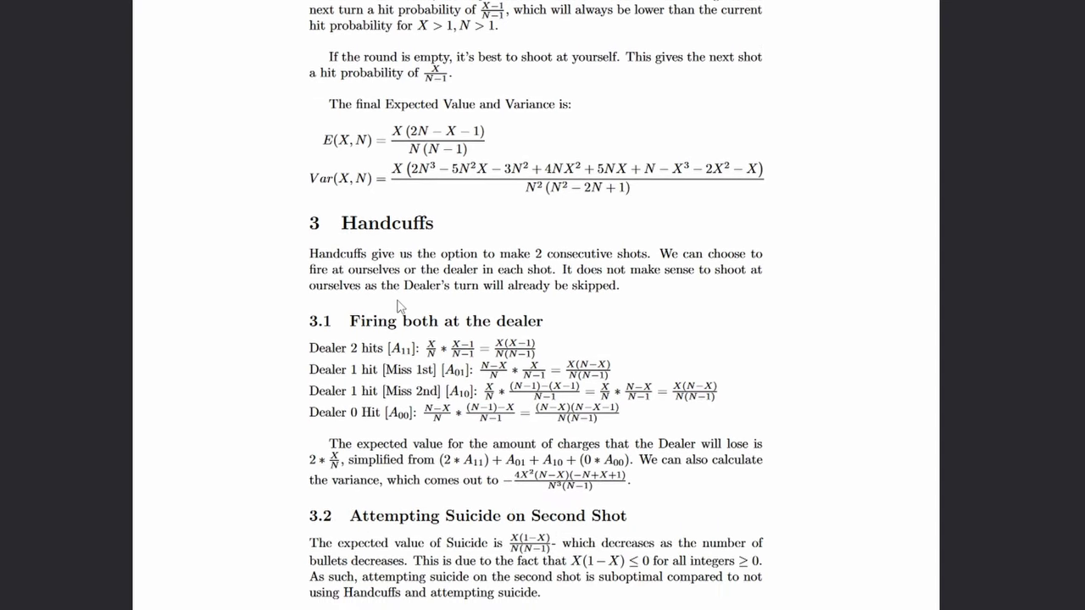
pyautogui.scroll(-5, 399, 309)
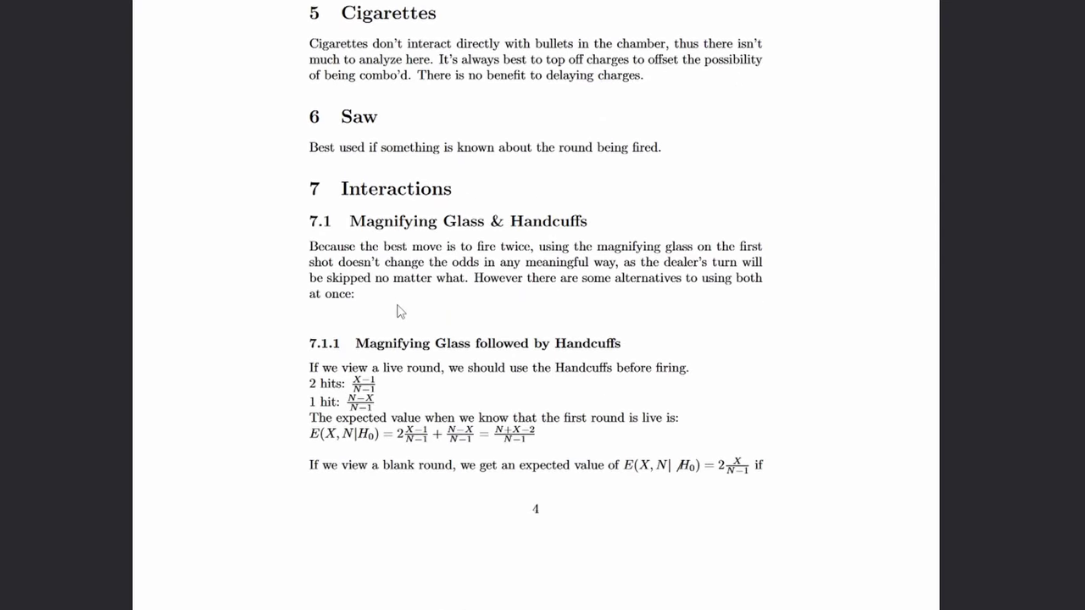
pyautogui.scroll(-2, 399, 312)
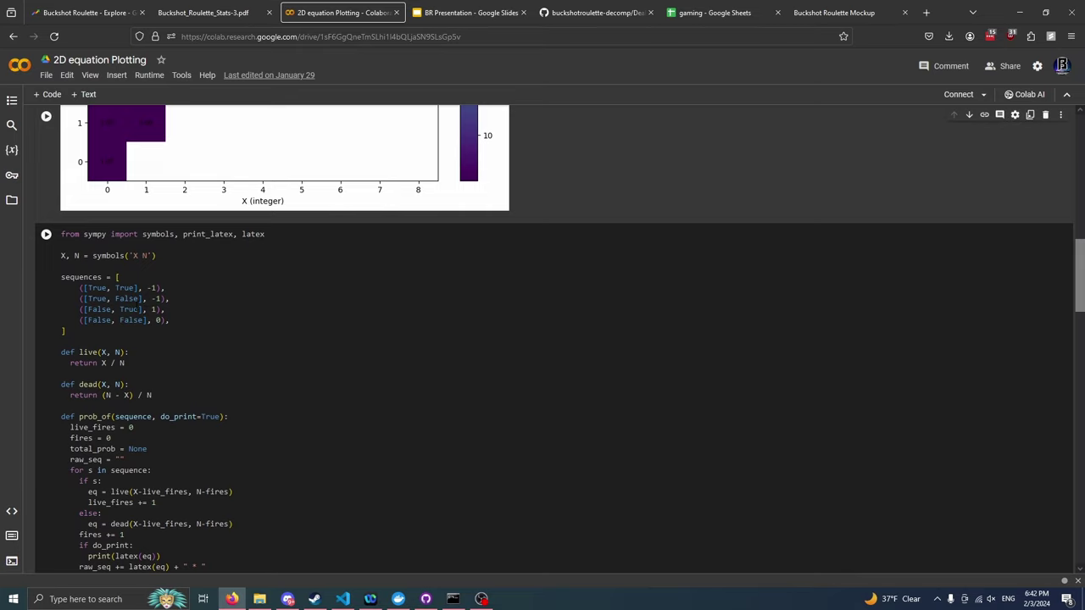
# - Return to the statistics PDF and highlight the four Dealer hit probability formulas
pyautogui.click(235, 10)
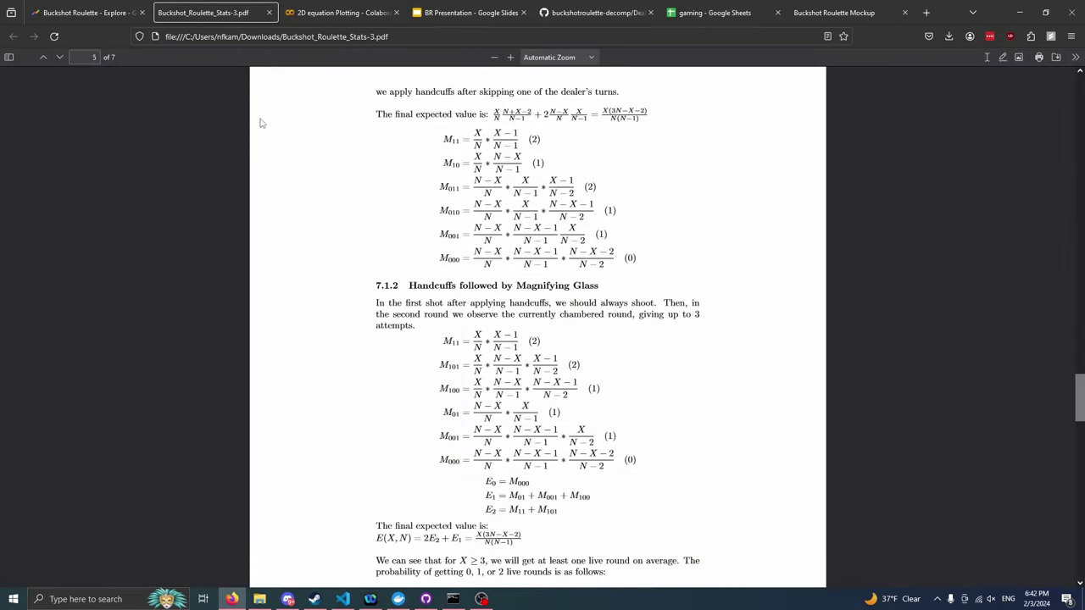
pyautogui.scroll(15, 445, 347)
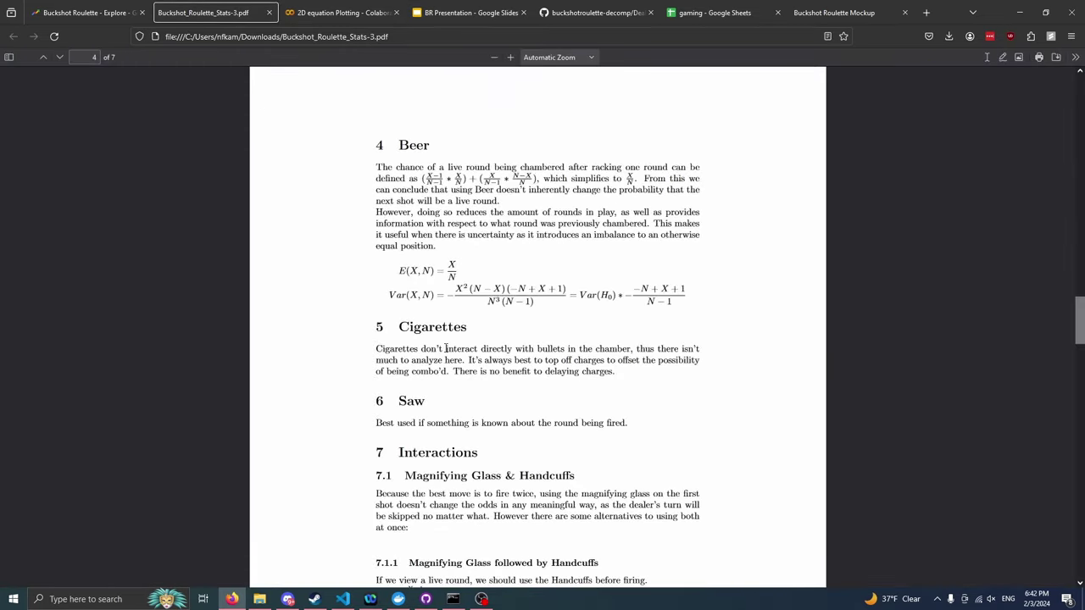
pyautogui.scroll(3, 445, 351)
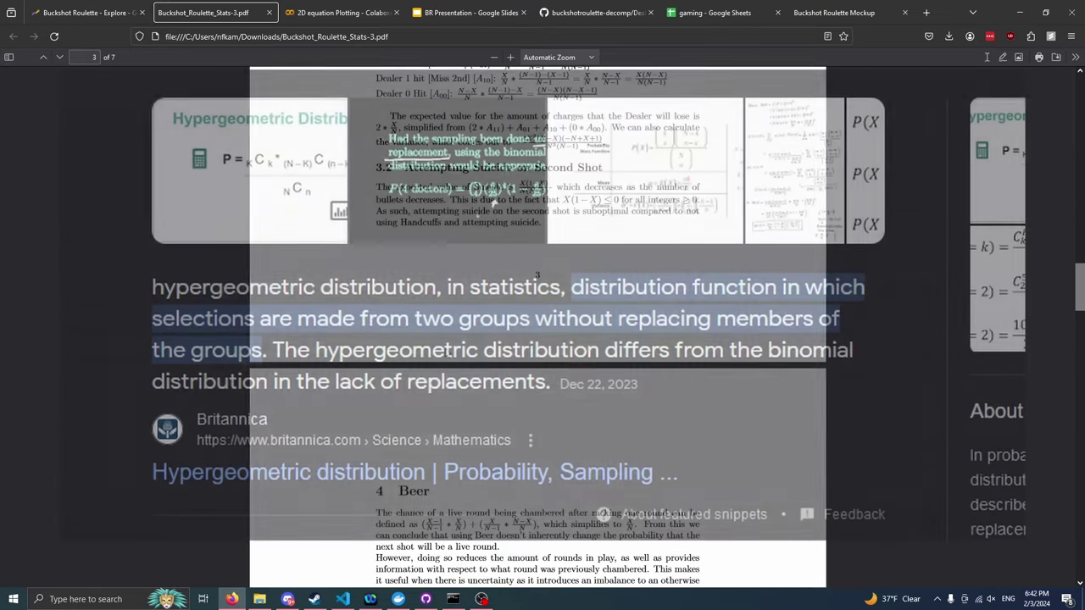
pyautogui.scroll(3, 445, 347)
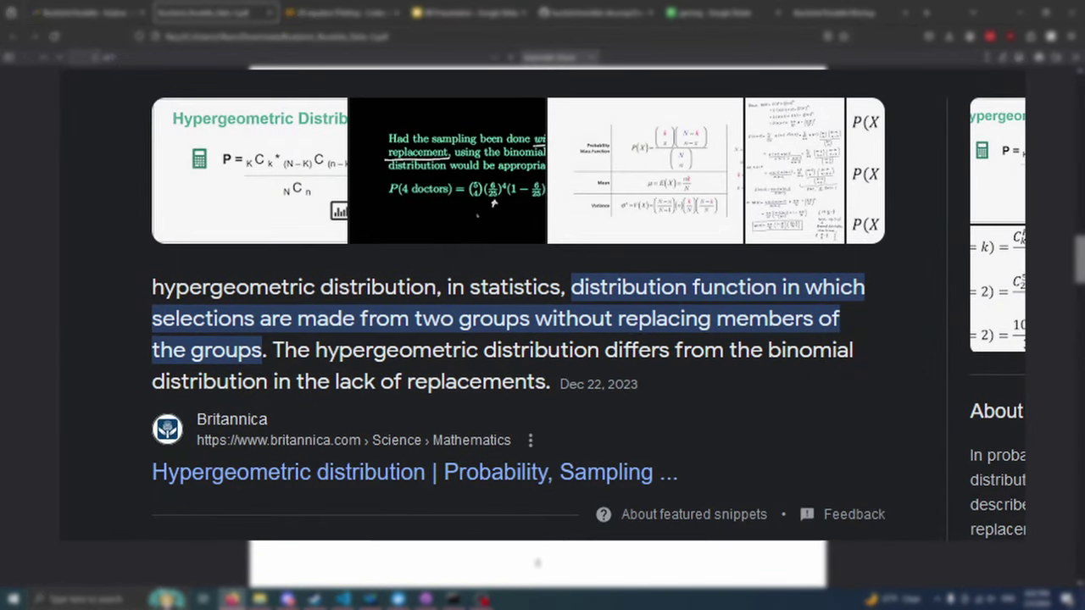
pyautogui.scroll(-1, 538, 322)
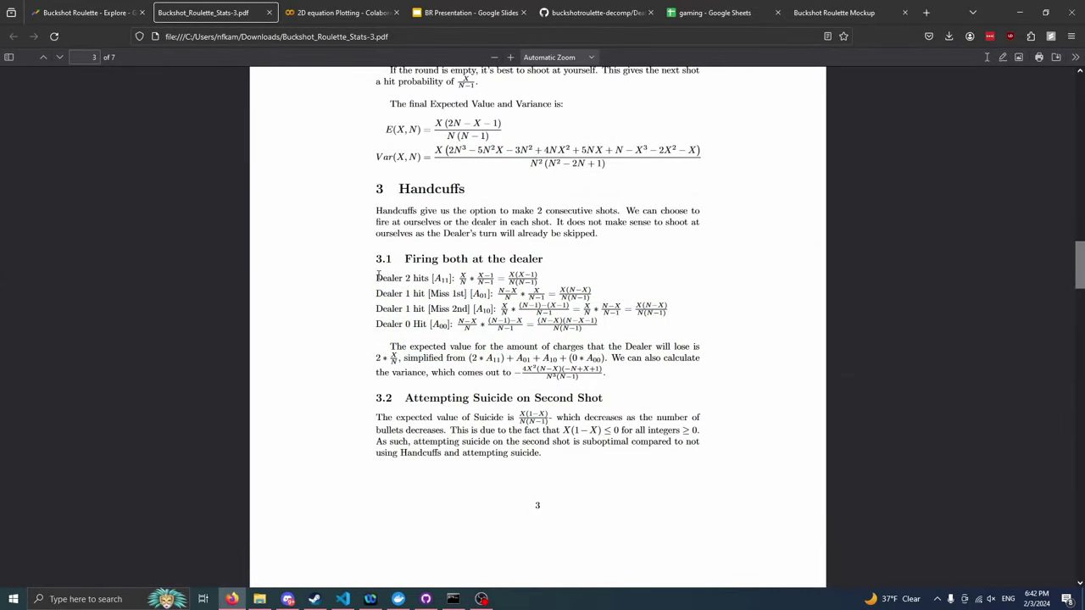
pyautogui.moveTo(378, 273); pyautogui.dragTo(583, 334)
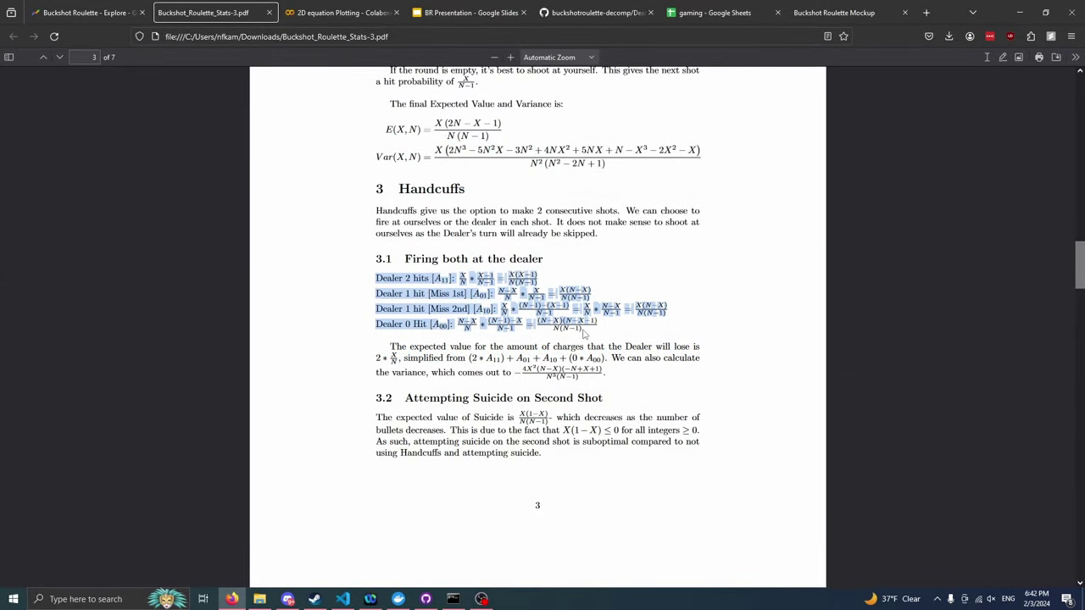
# - Scroll on to the 7.2 Handcuffs and Saw heading on page 7
pyautogui.scroll(-15, 583, 334)
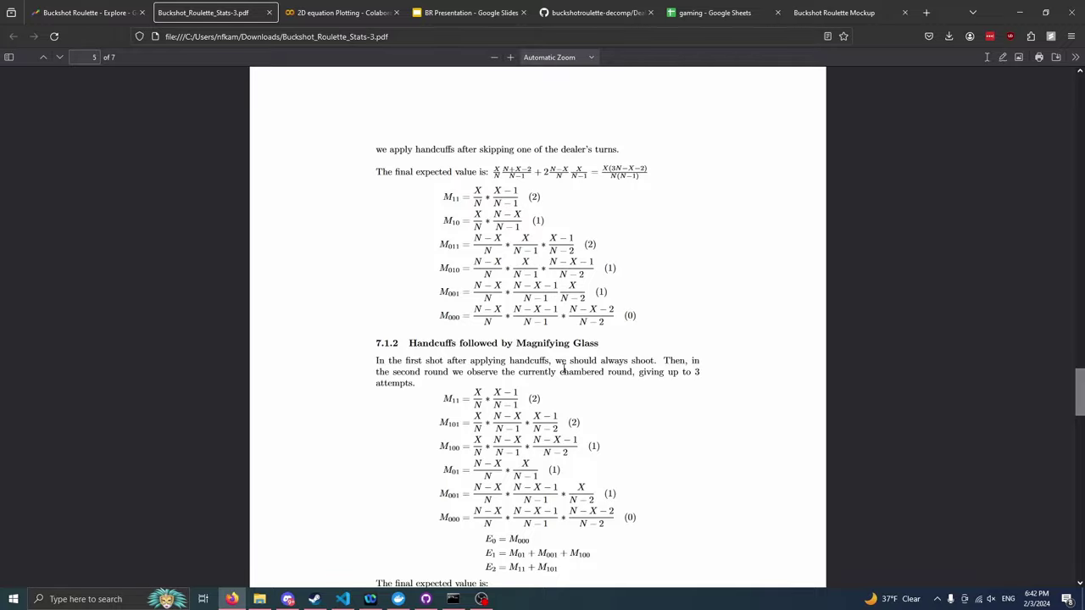
pyautogui.scroll(2, 564, 366)
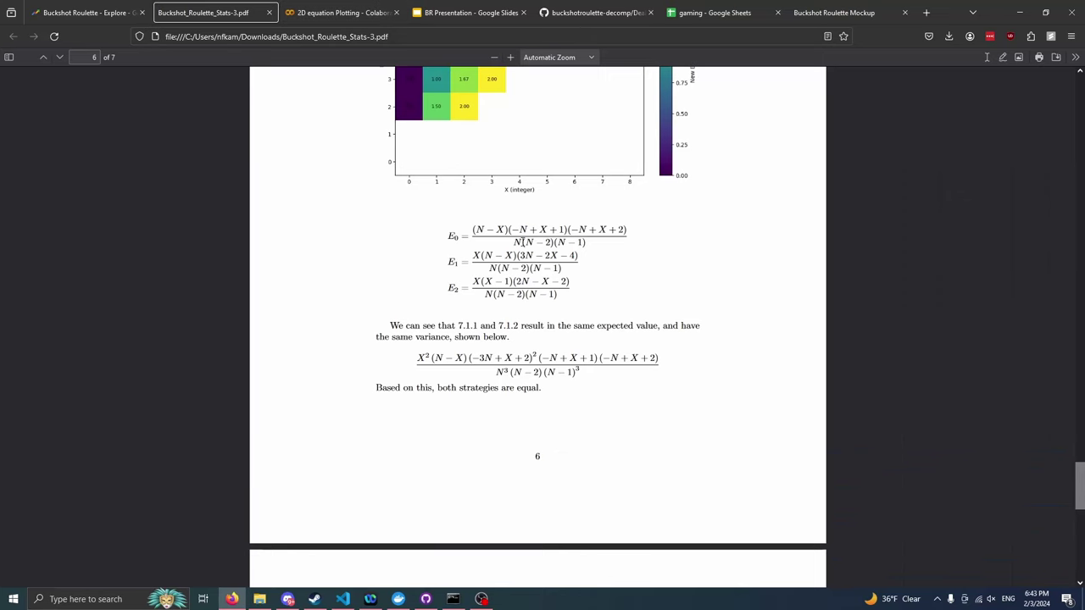
pyautogui.scroll(-3, 522, 256)
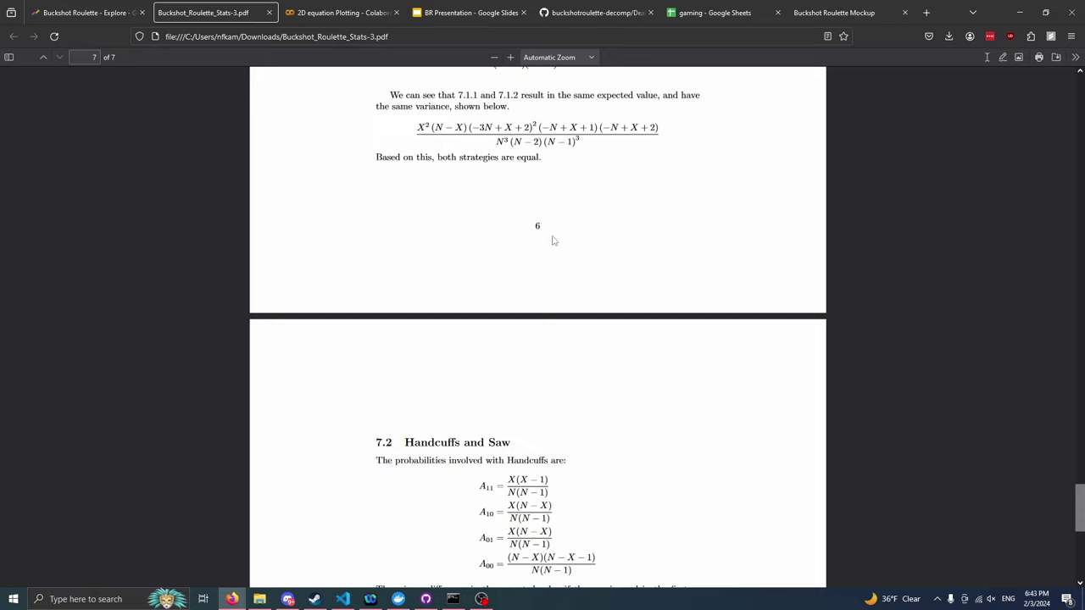
# - In stat_engine.py, highlight every use of expected_value and dismiss its info popup
pyautogui.click(342, 599)
pyautogui.scroll(-2, 582, 275)
pyautogui.scroll(1, 581, 275)
pyautogui.doubleClick(441, 102)
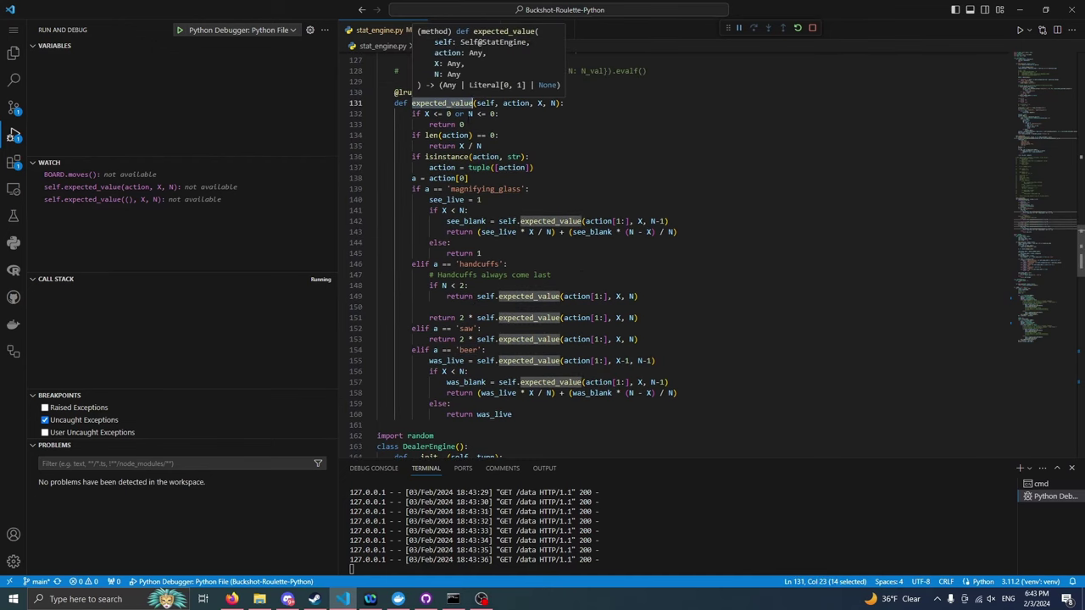
pyautogui.click(500, 135)
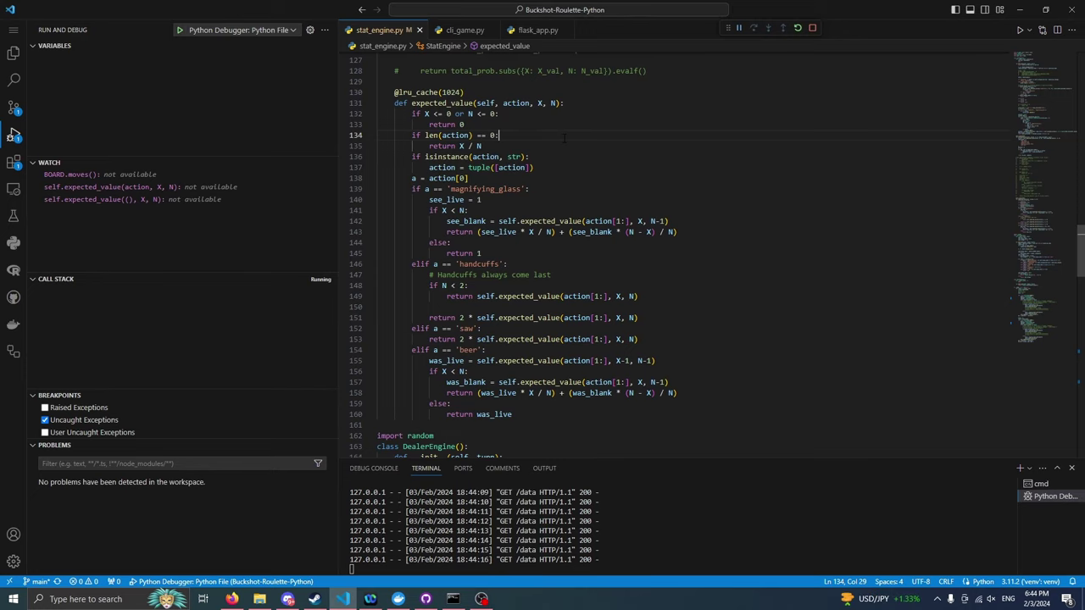
# - Mark the N < 2 handcuffs check and highlight every use of was_live
pyautogui.moveTo(429, 284); pyautogui.dragTo(468, 286)
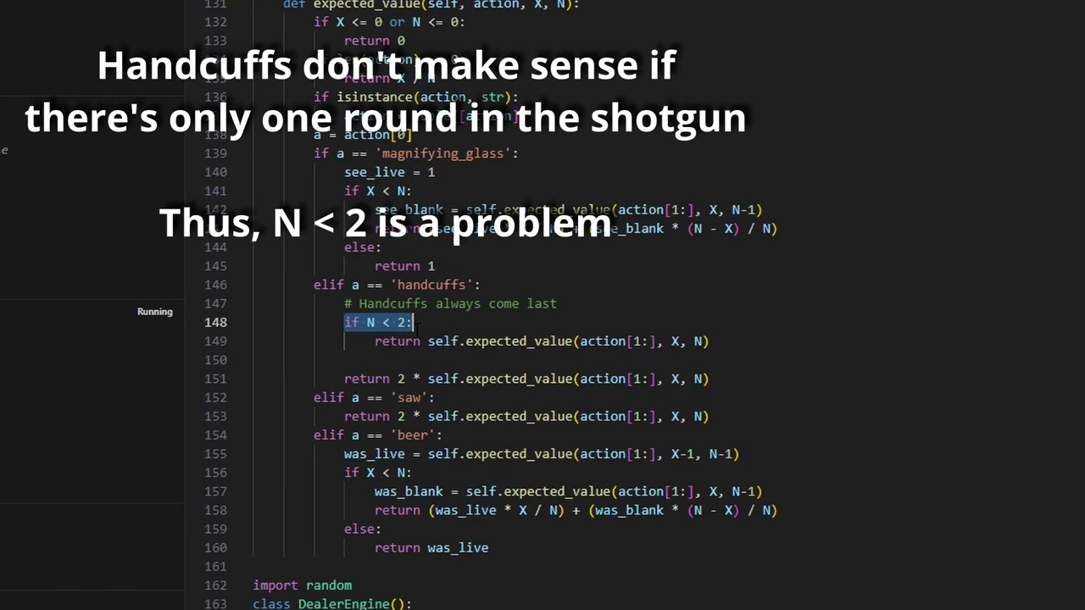
pyautogui.doubleClick(458, 547)
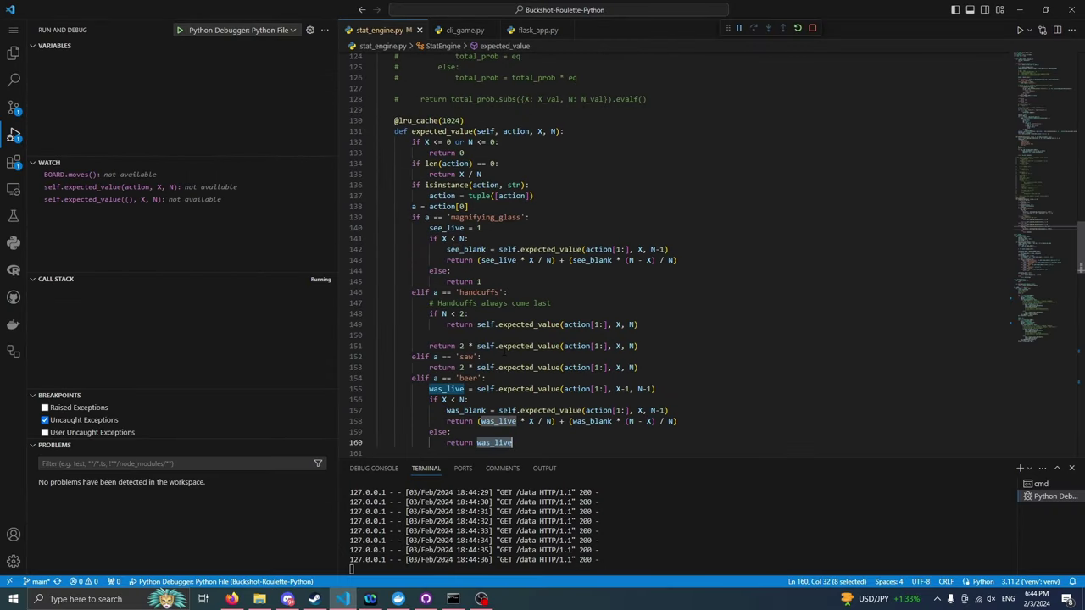
pyautogui.scroll(-2, 677, 255)
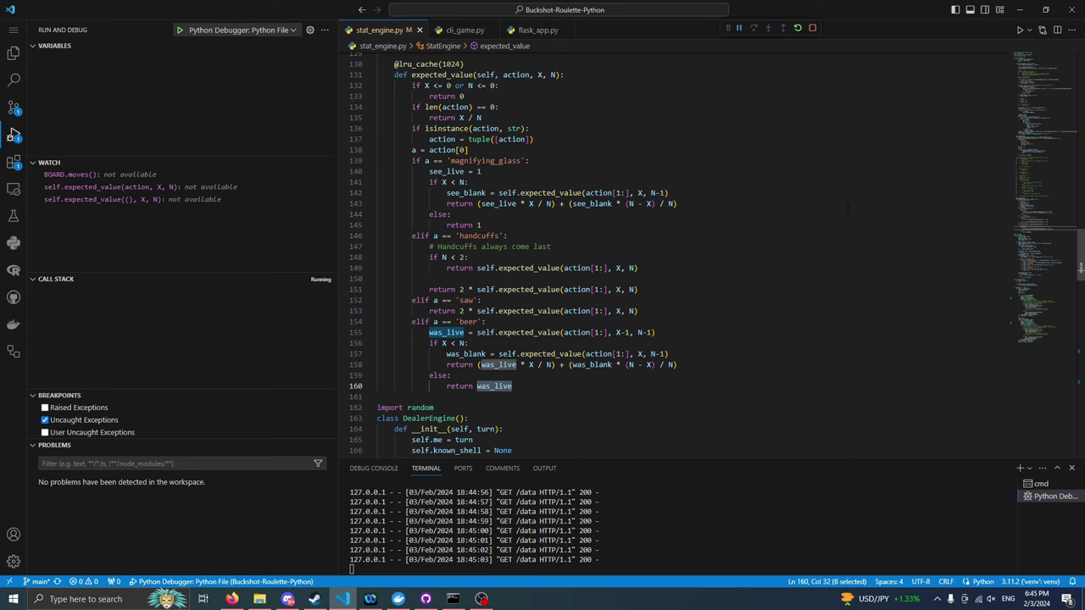
# - Highlight line 77's action and baseline expected_value calls, then the item_value penalty block
pyautogui.scroll(20, 848, 209)
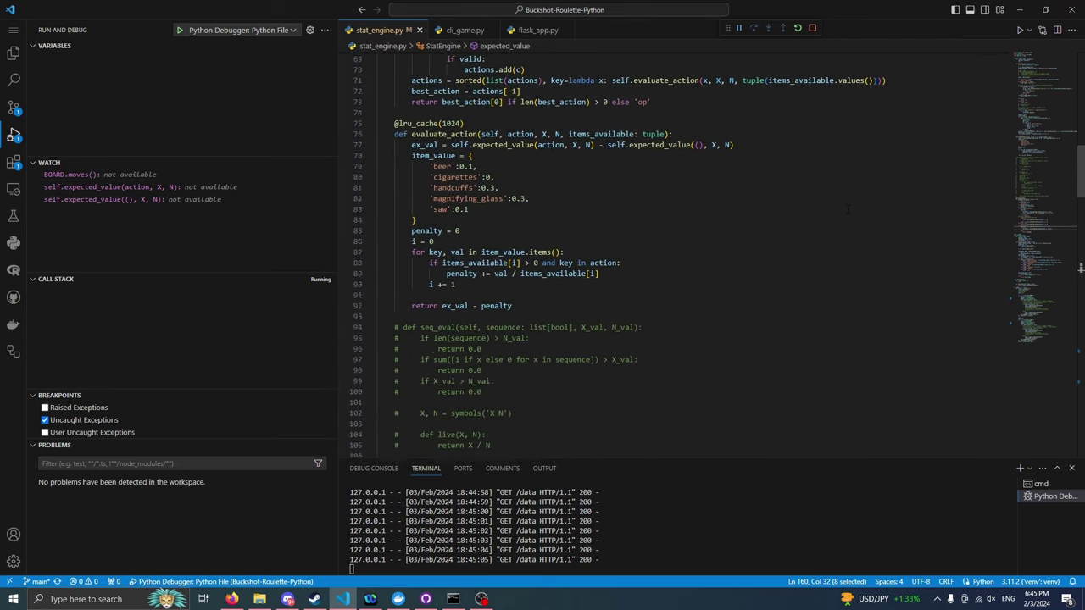
pyautogui.scroll(-1, 847, 209)
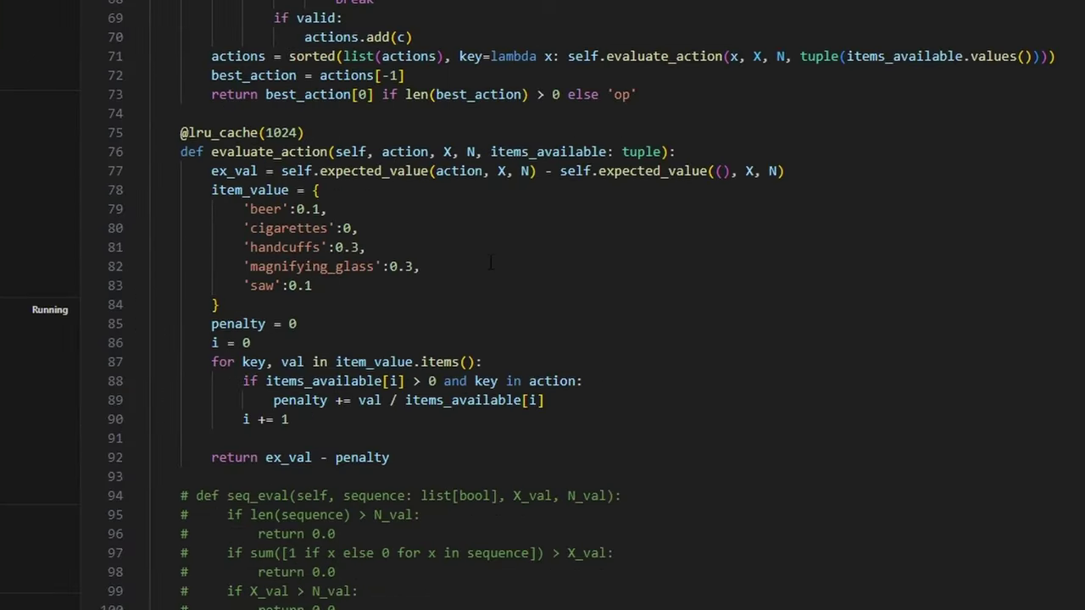
pyautogui.moveTo(281, 171); pyautogui.dragTo(536, 171)
pyautogui.click(562, 171)
pyautogui.moveTo(560, 171); pyautogui.dragTo(799, 171)
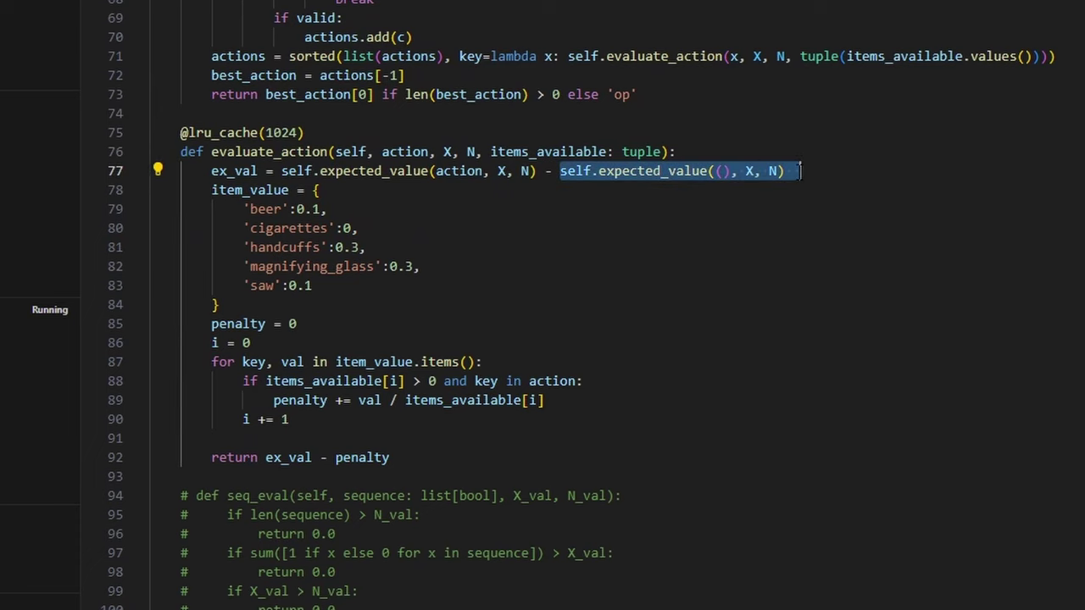
pyautogui.scroll(-1, 798, 171)
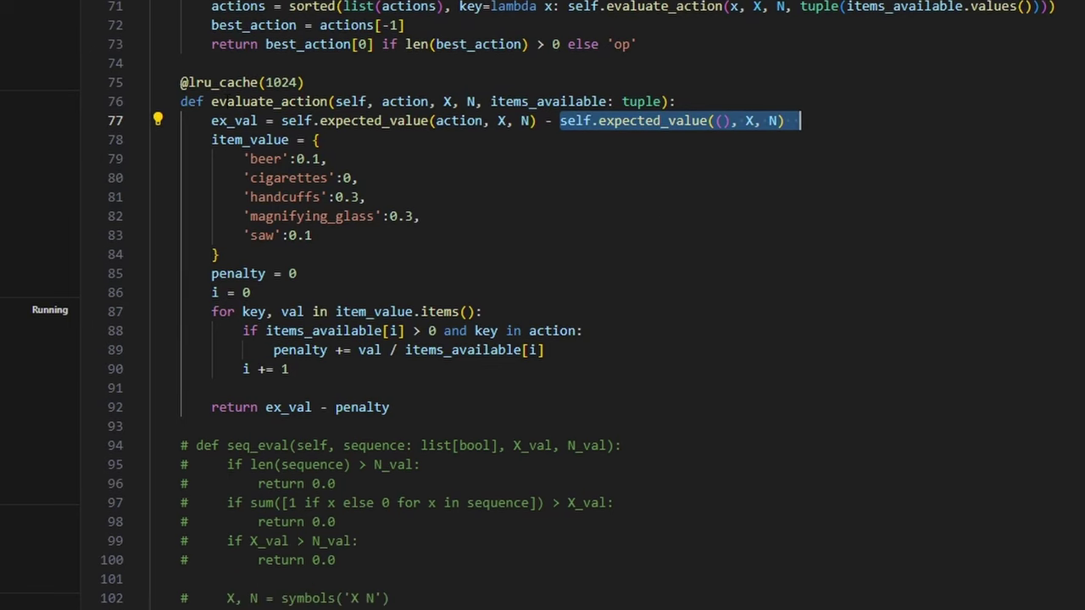
pyautogui.moveTo(211, 140); pyautogui.dragTo(519, 373)
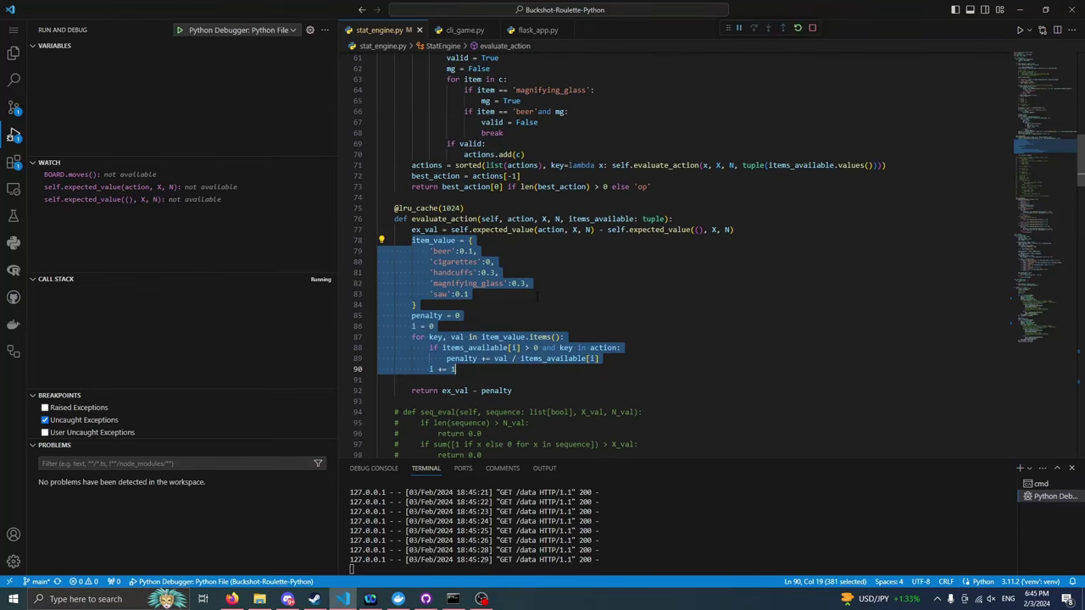
# - Highlight best_move's if on line 42 and the X == N / X == 0 checks on lines 42–45
pyautogui.click(526, 237)
pyautogui.scroll(13, 525, 297)
pyautogui.scroll(2, 525, 295)
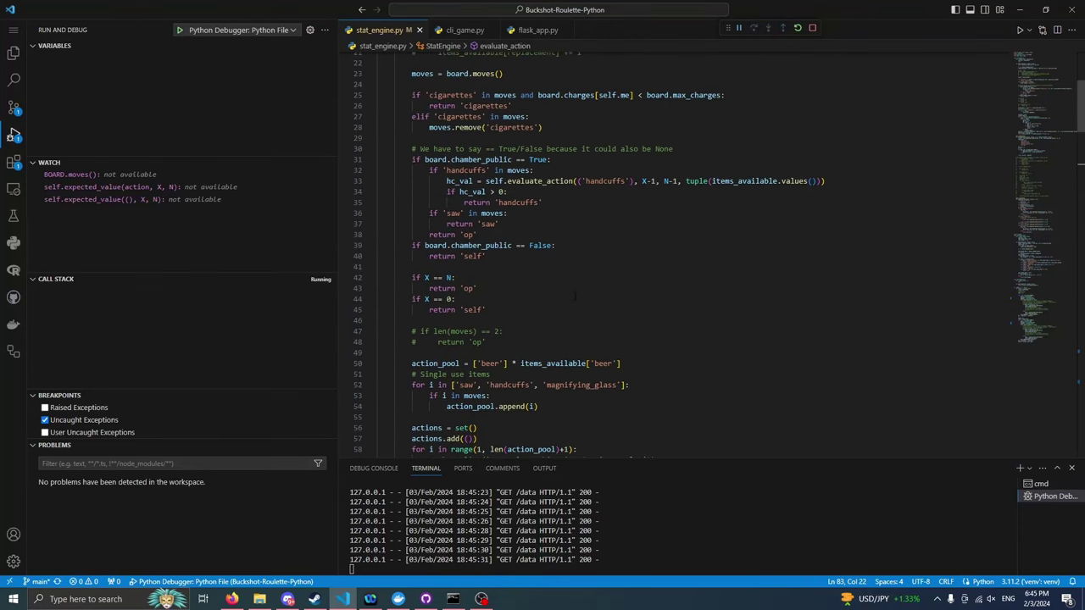
pyautogui.moveTo(412, 321); pyautogui.dragTo(417, 277)
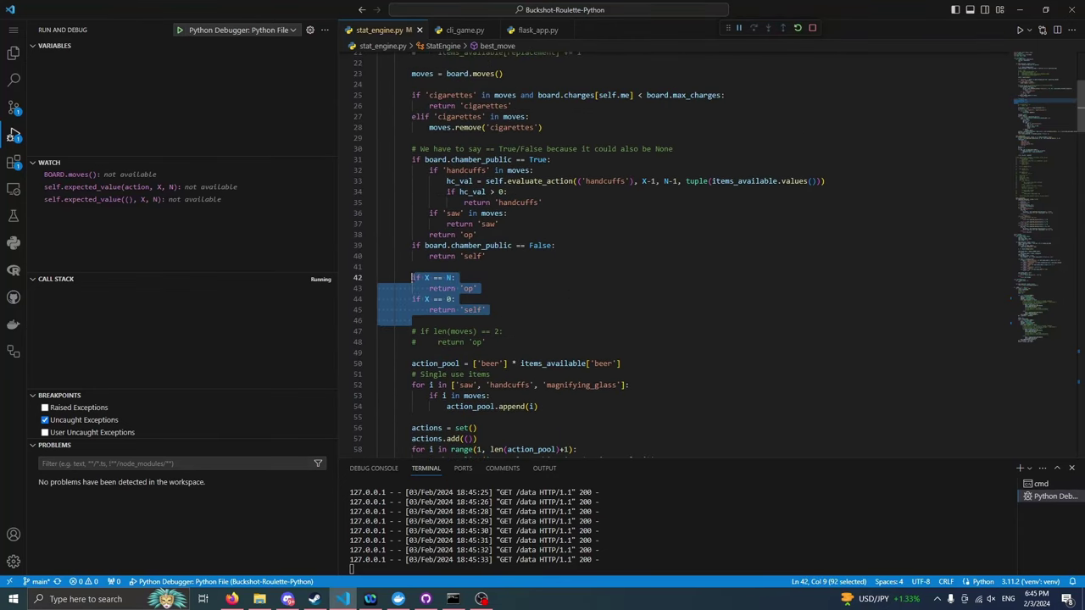
pyautogui.doubleClick(416, 277)
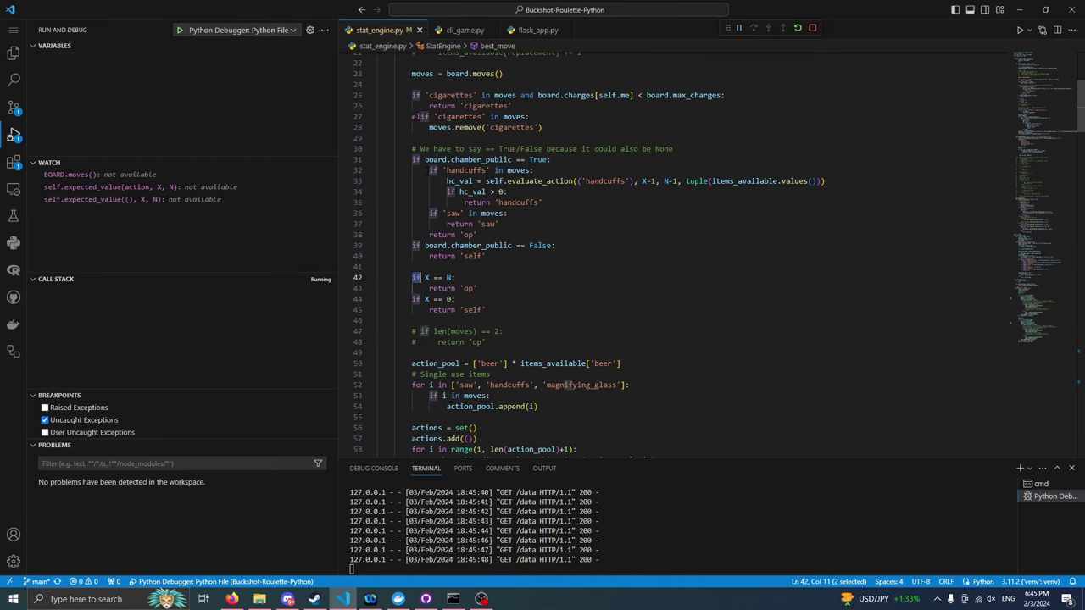
pyautogui.scroll(2, 678, 254)
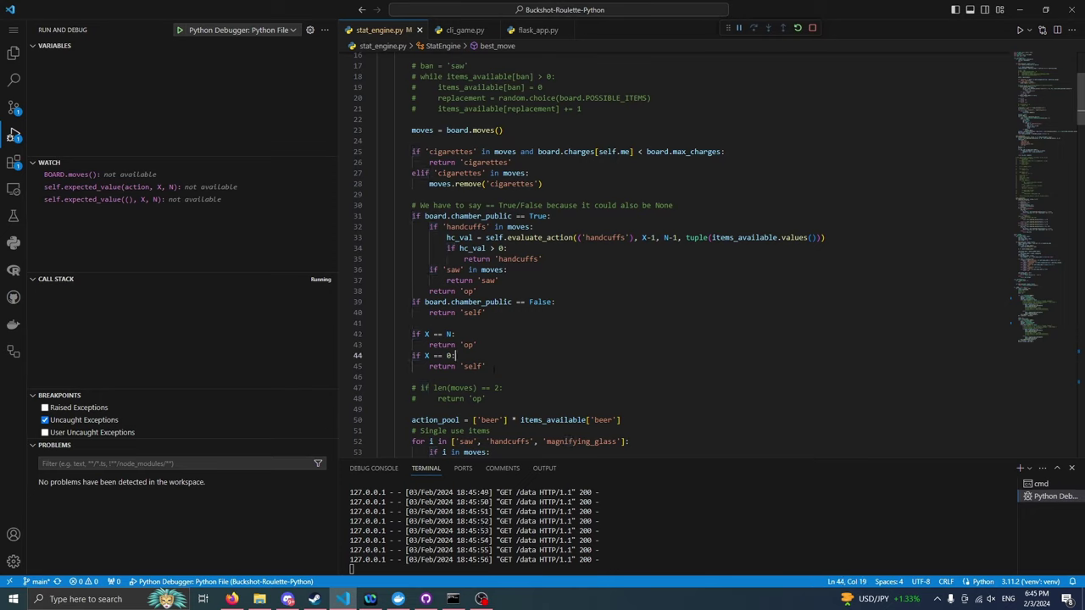
pyautogui.moveTo(484, 366); pyautogui.dragTo(412, 334)
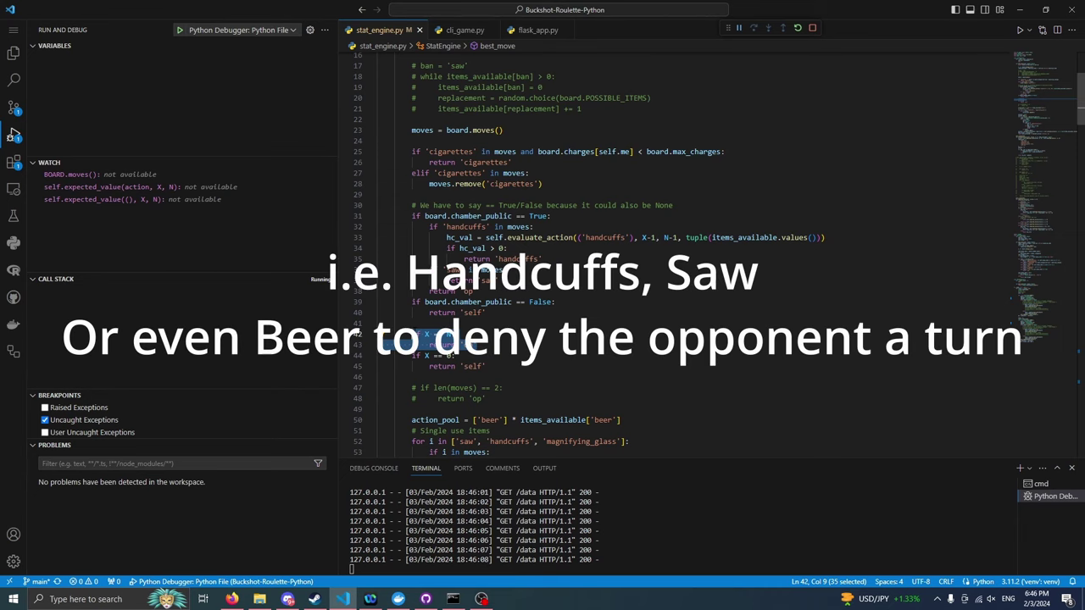
# - Peek at the statistics PDF, then return to stat_engine.py's StatEngine class
pyautogui.click(1012, 12)
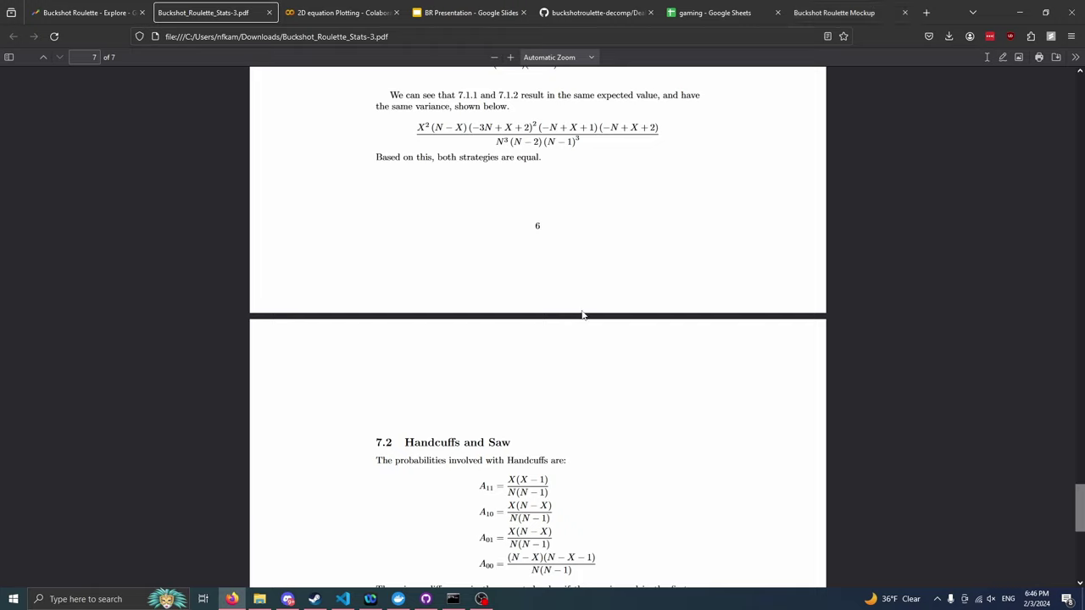
pyautogui.click(346, 600)
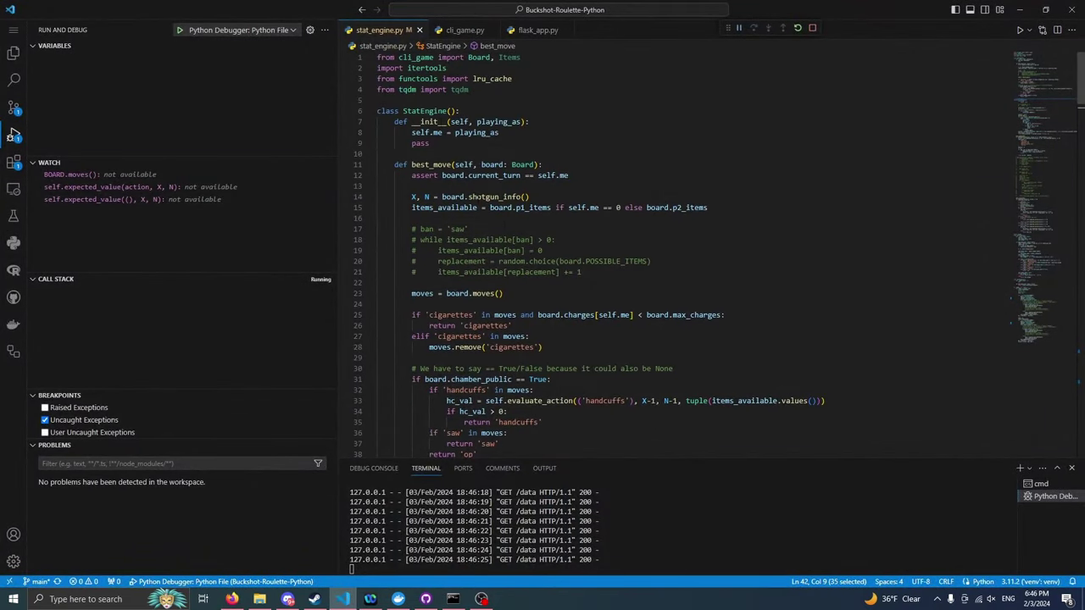
pyautogui.hotkey('ctrl', 'z')
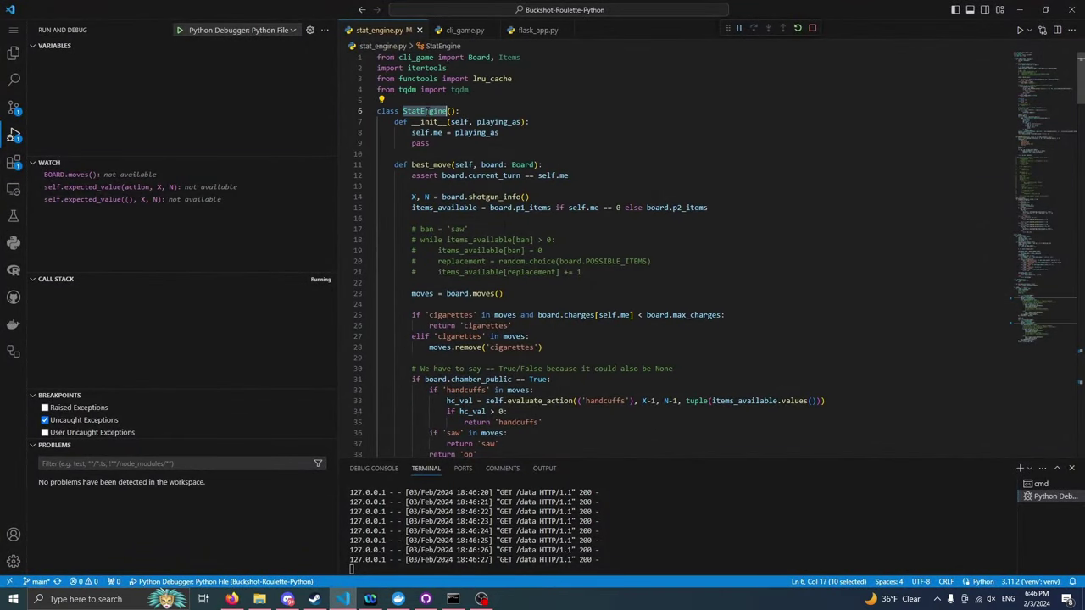
pyautogui.scroll(-20, 678, 254)
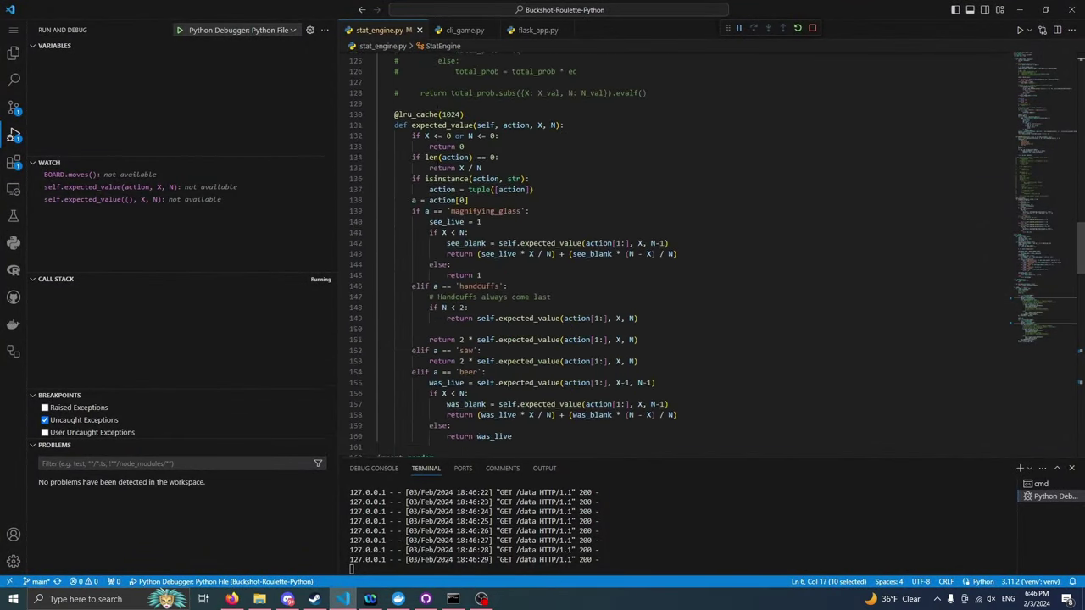
pyautogui.scroll(-12, 678, 255)
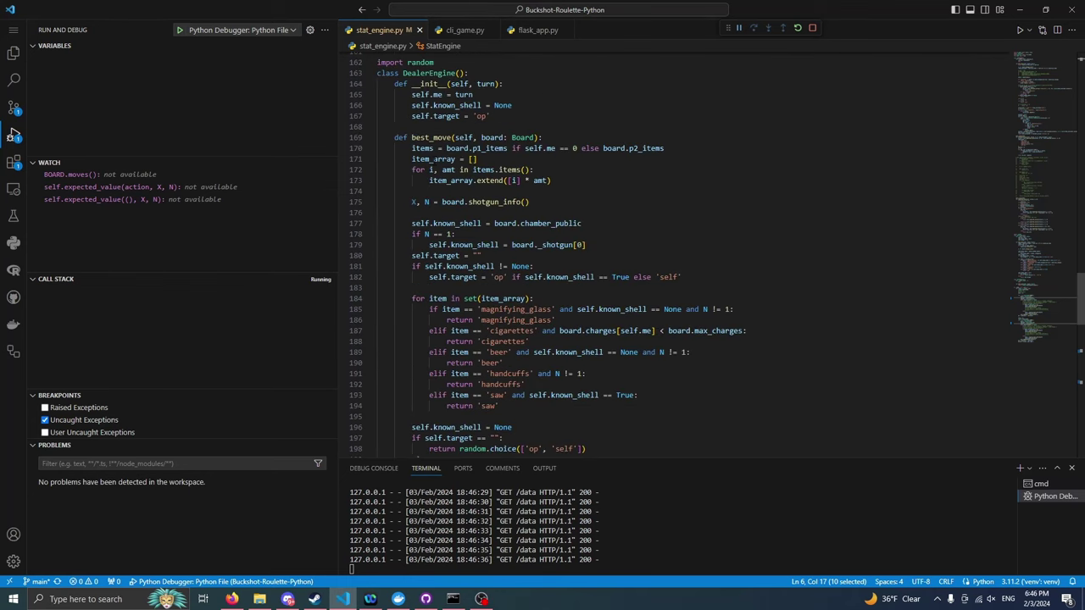
# - Check the DealerIntelligence.gd source on GitHub
pyautogui.hotkey('alt', 'Tab')
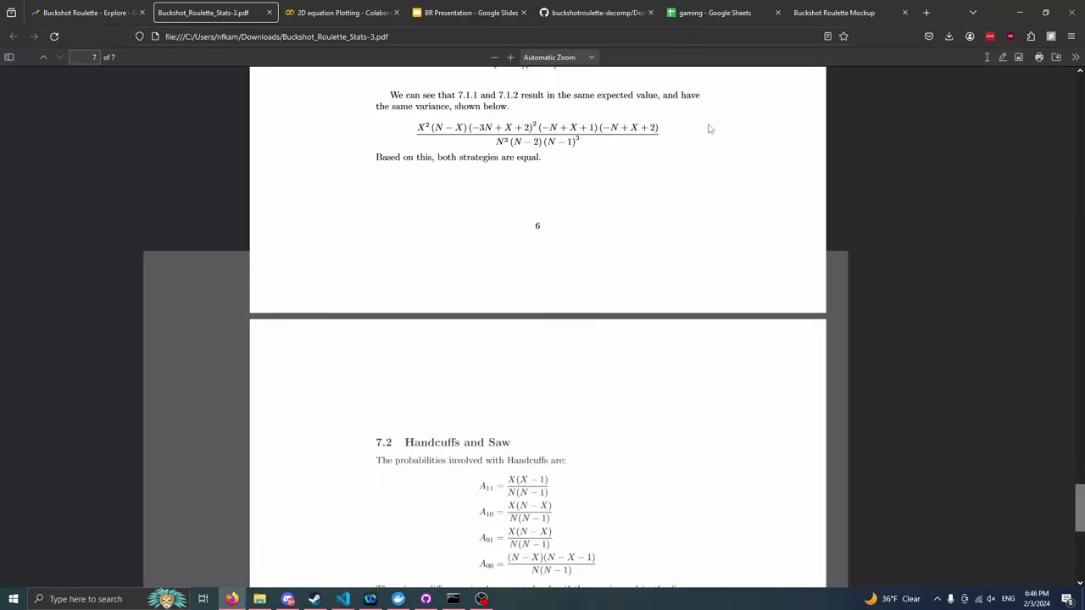
pyautogui.click(597, 12)
pyautogui.scroll(10, 339, 75)
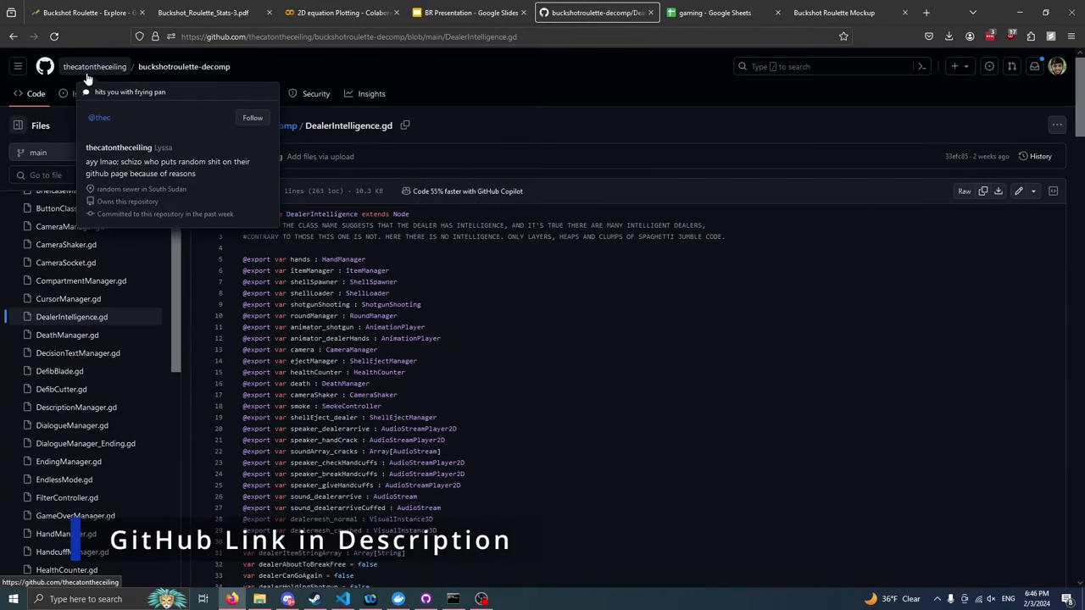
# - Inspect the RandomEngine class on line 202, then open the Buckshot Roulette Mockup at localhost:5000
pyautogui.hotkey('alt', 'Tab')
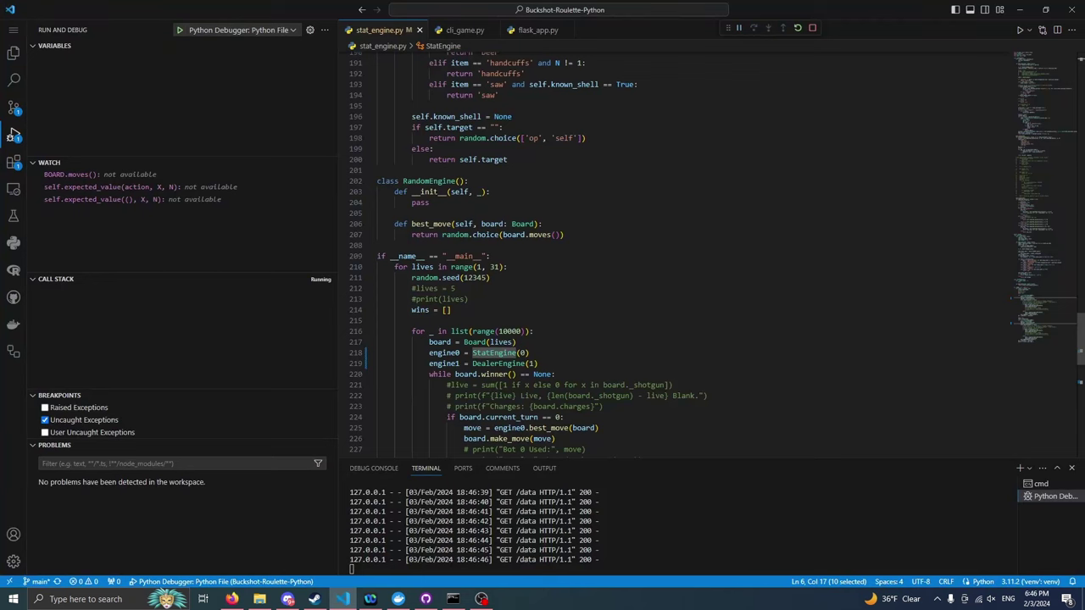
pyautogui.click(429, 181)
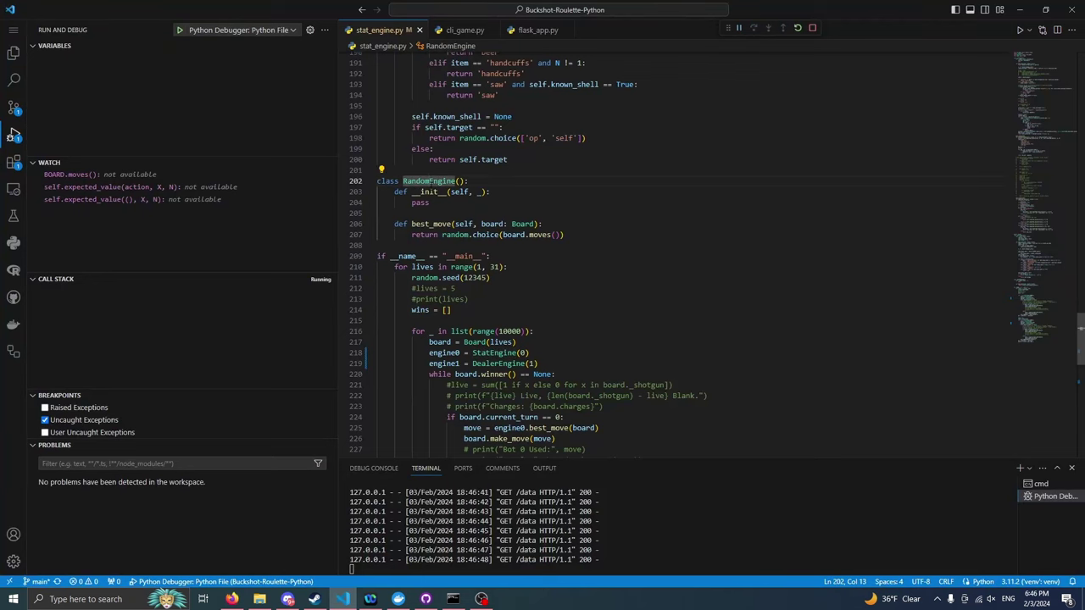
pyautogui.hotkey('alt', 'Tab')
pyautogui.click(820, 13)
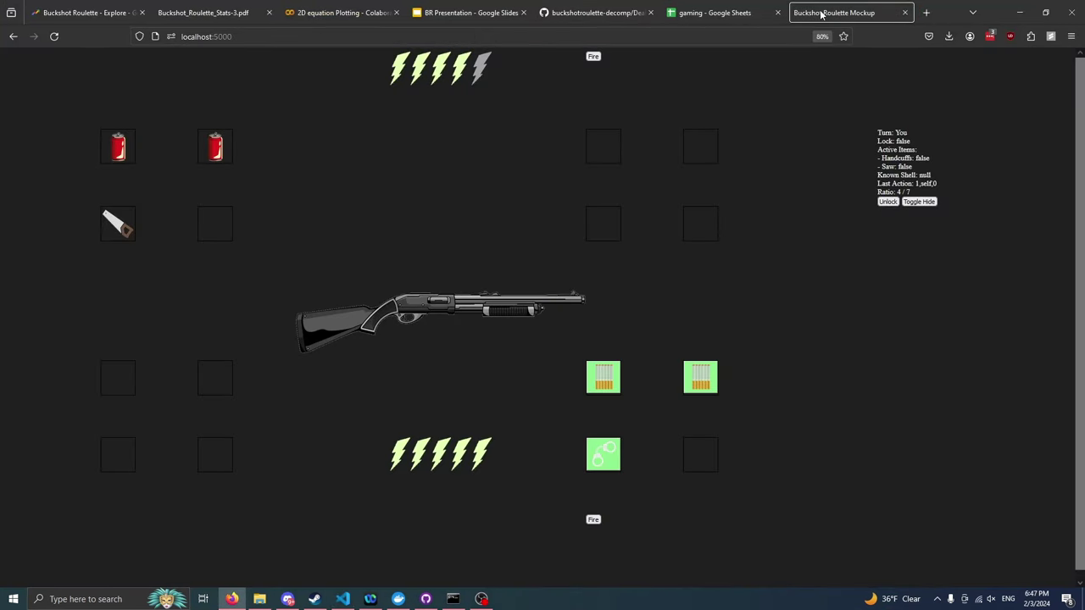
# - Reveal the hidden shell sequence and fire the shotgun at the opponent
pyautogui.click(922, 202)
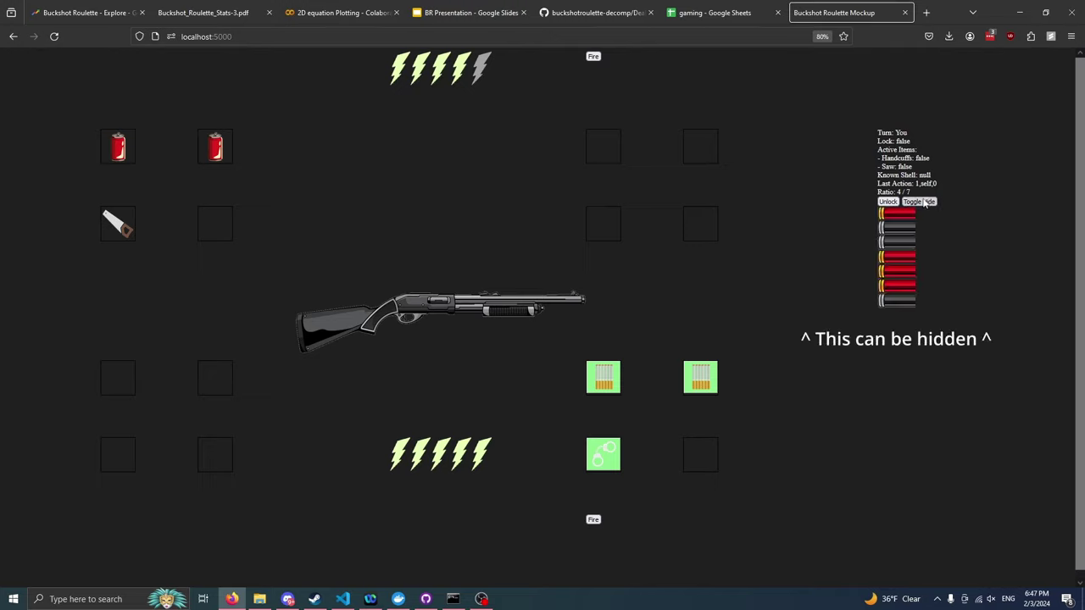
pyautogui.click(593, 57)
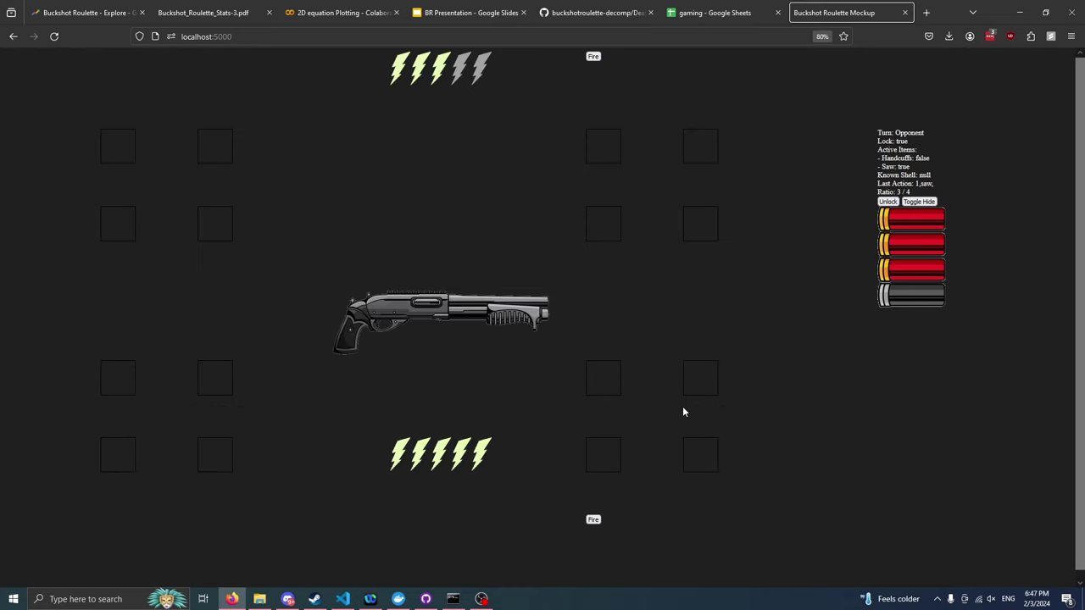
pyautogui.click(714, 11)
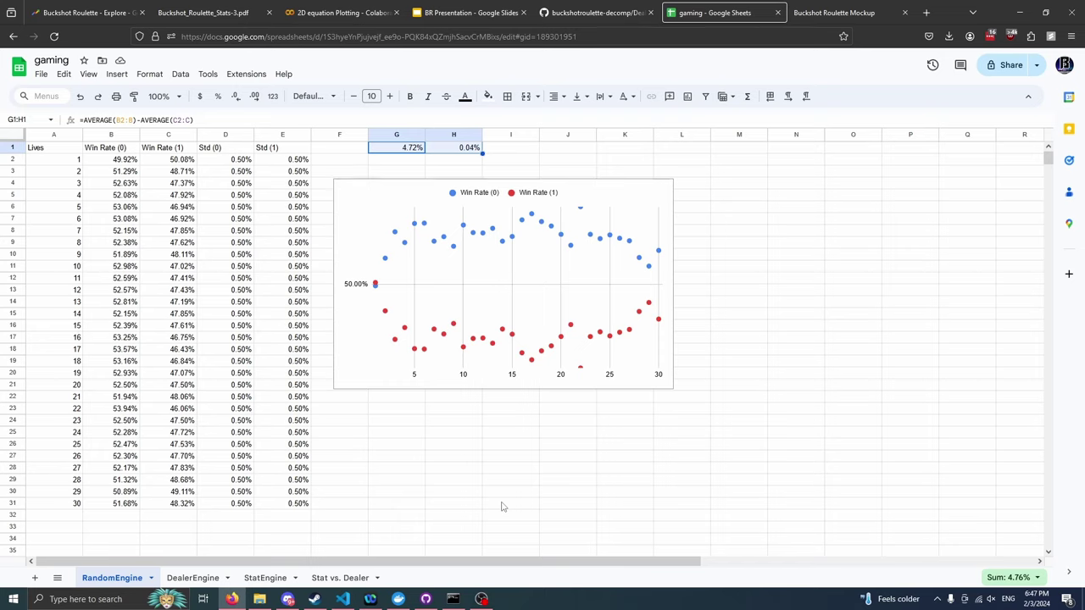
pyautogui.moveTo(54, 160); pyautogui.dragTo(280, 168)
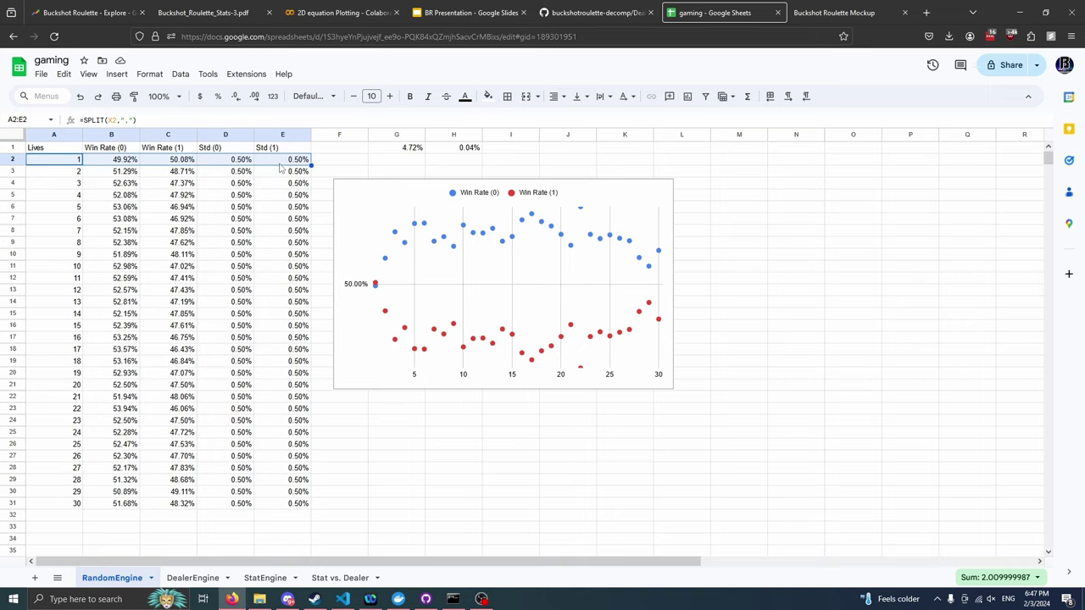
pyautogui.click(65, 171)
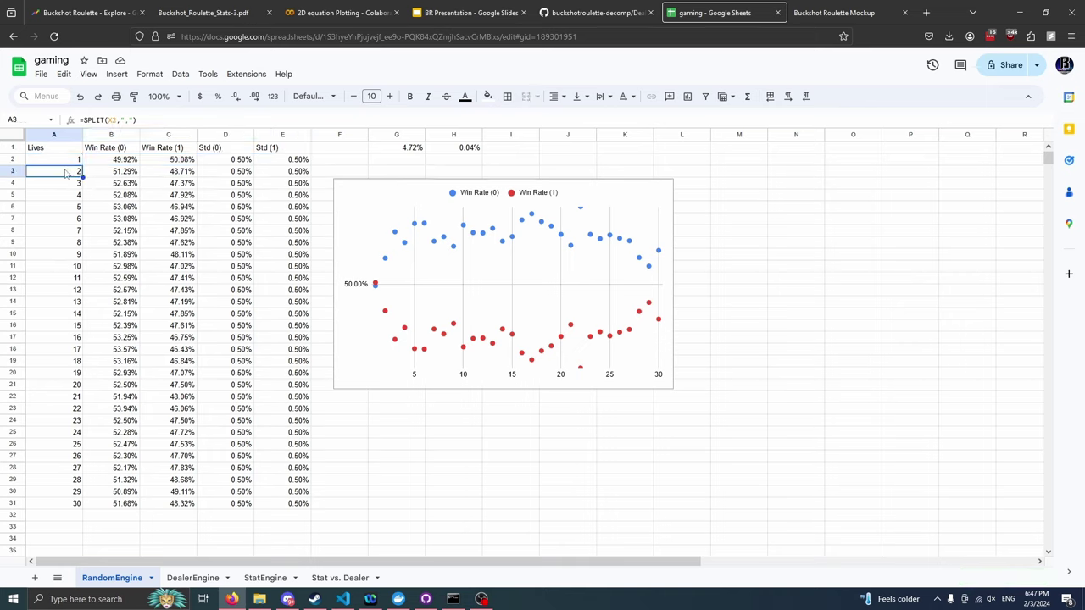
pyautogui.click(60, 161)
pyautogui.click(63, 171)
pyautogui.click(66, 183)
pyautogui.click(57, 200)
pyautogui.click(68, 505)
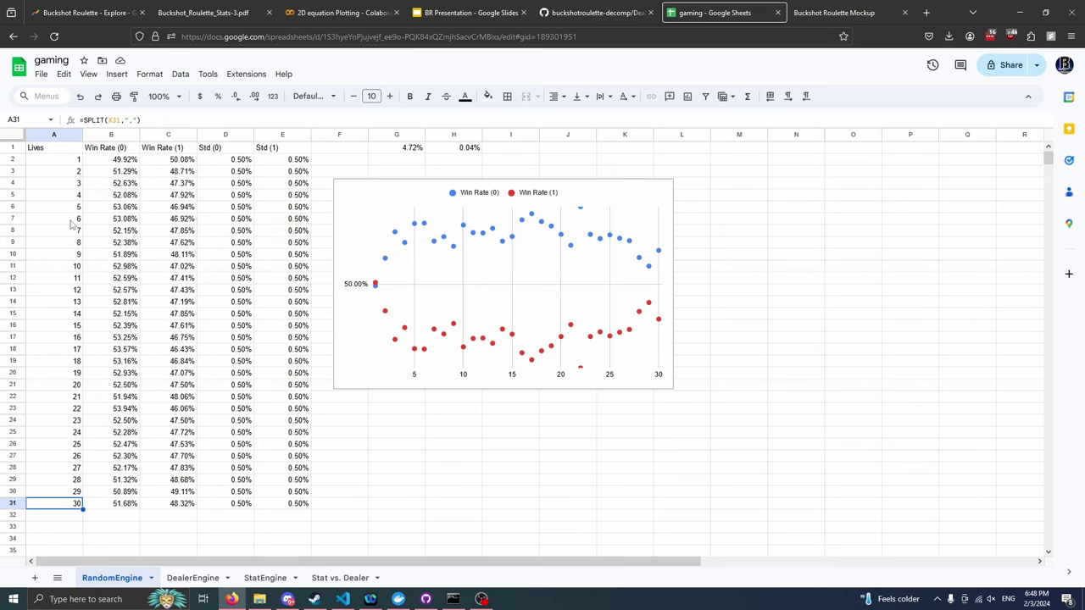
pyautogui.moveTo(72, 224); pyautogui.dragTo(283, 507)
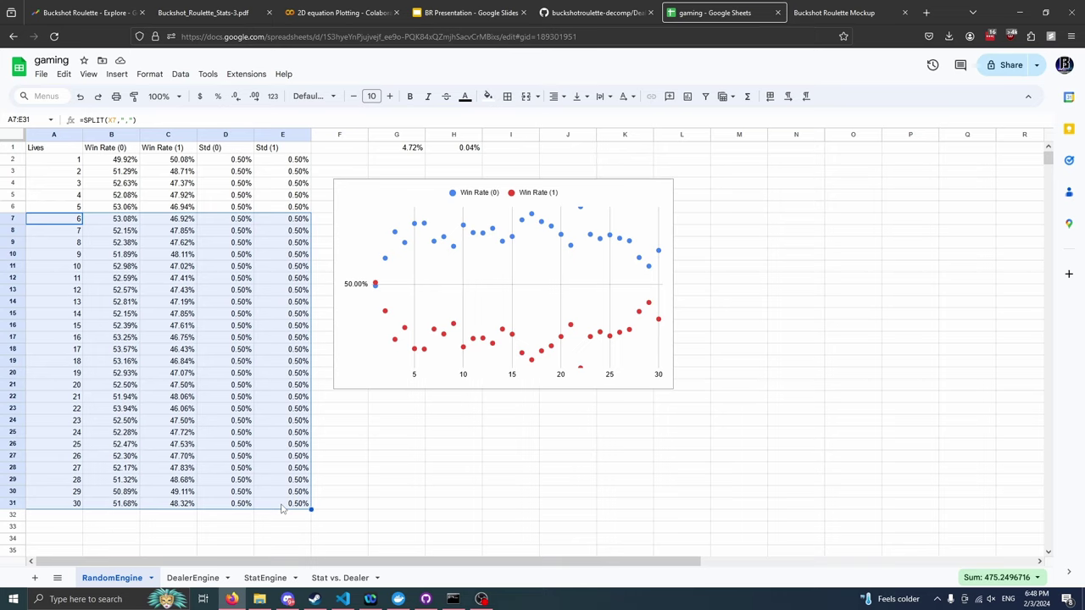
pyautogui.click(335, 173)
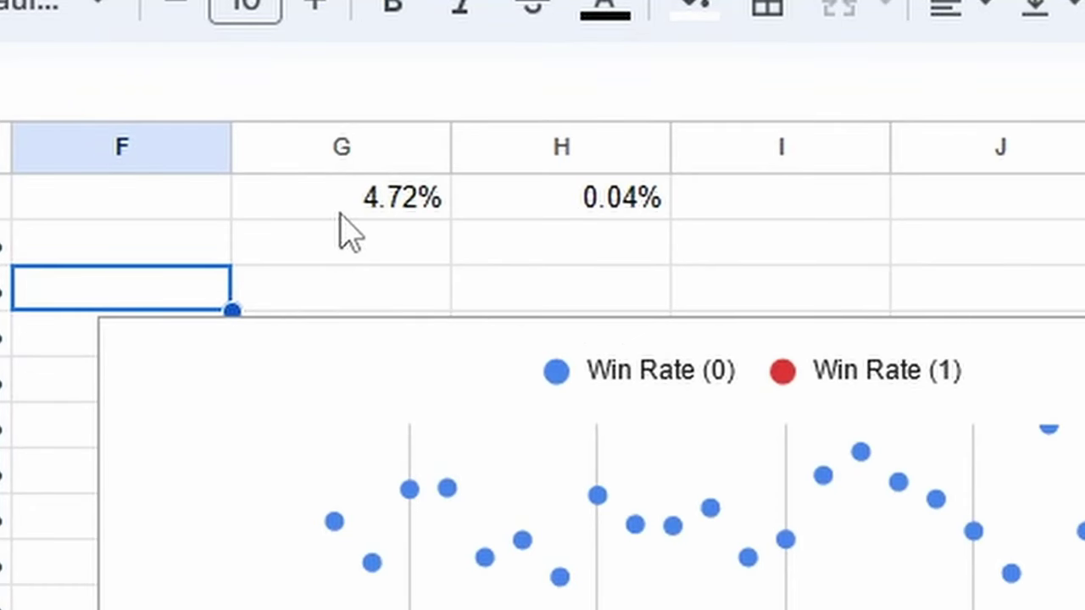
pyautogui.click(341, 217)
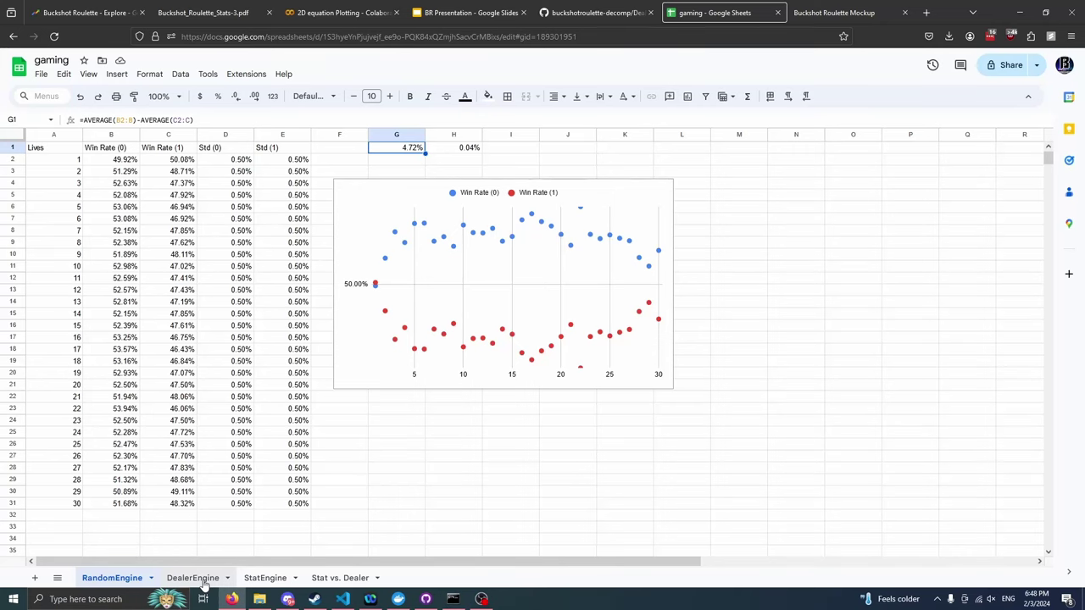
# - Open the DealerEngine sheet and select its win-rate chart climbing from 52.27% to 99.42% over 30 lives
pyautogui.click(203, 580)
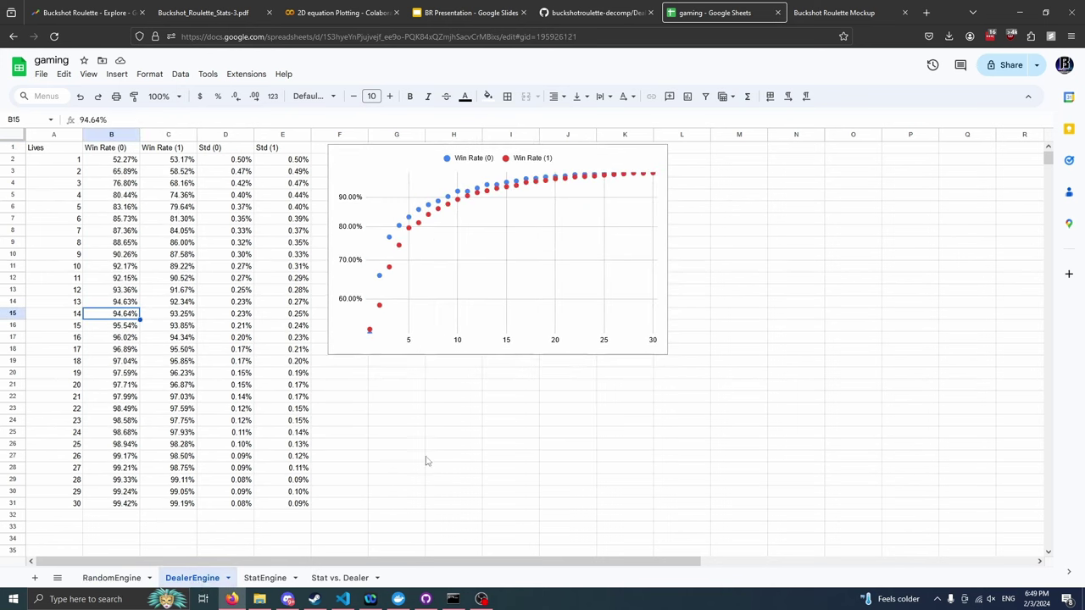
pyautogui.click(410, 222)
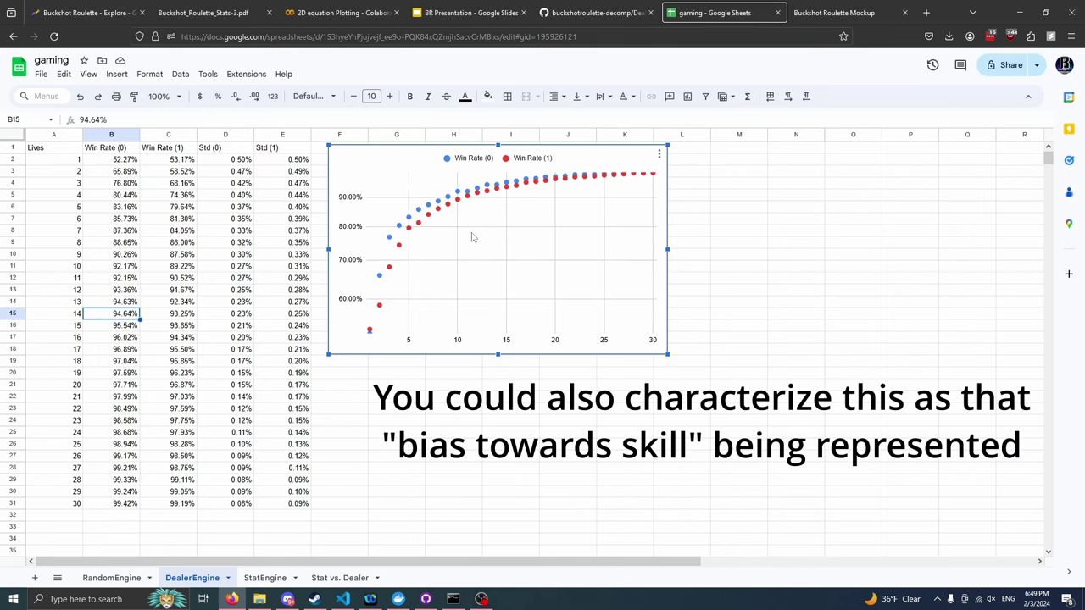
# - Inspect the StatEngine win-rate chart, then open the Stat vs. Dealer sheet peaking at 87.53%
pyautogui.click(259, 579)
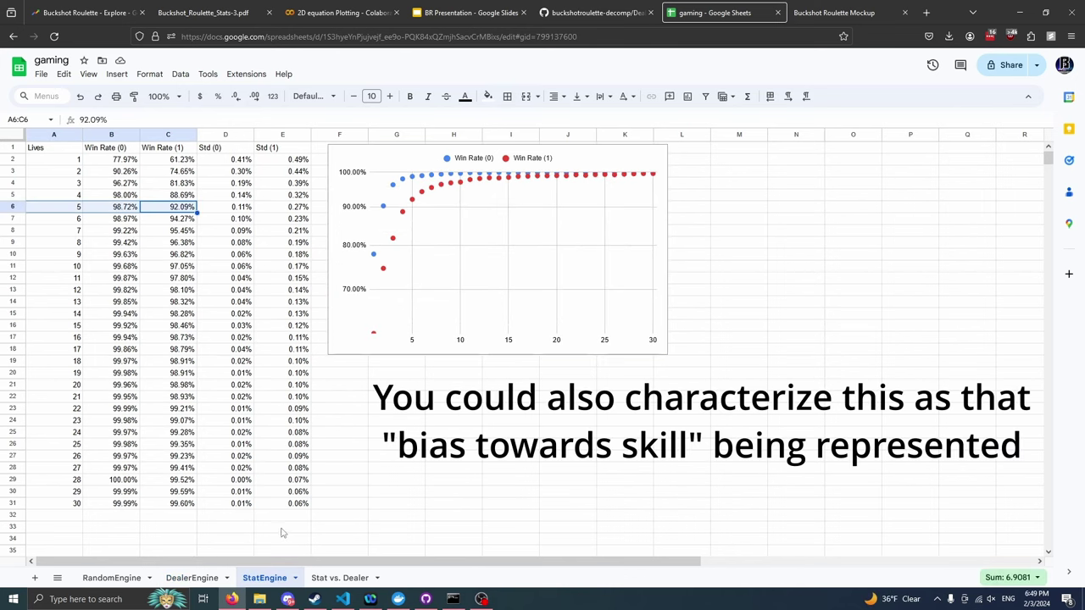
pyautogui.click(395, 193)
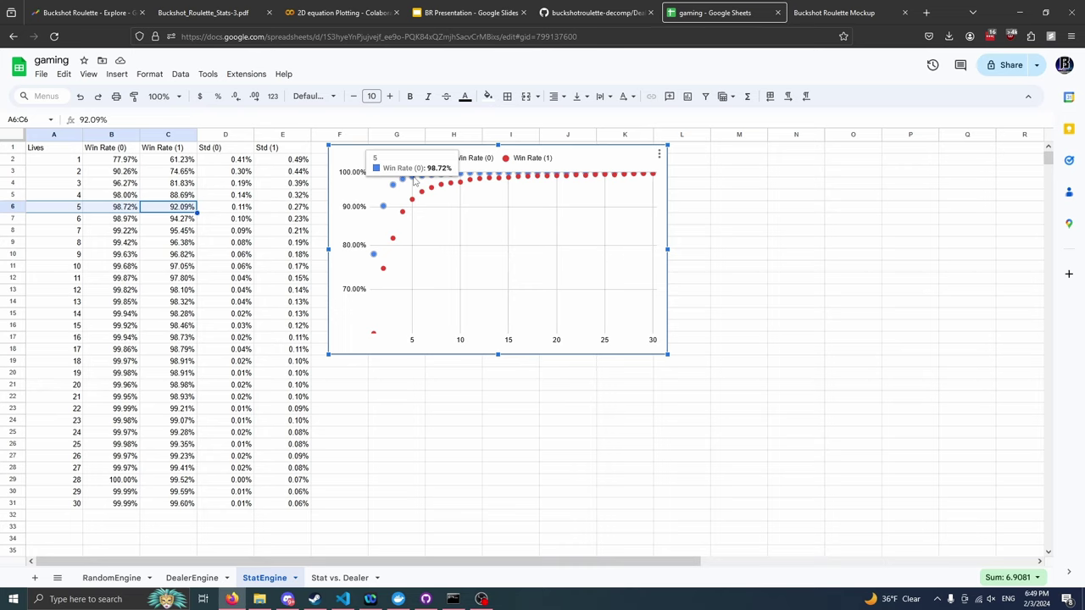
pyautogui.click(332, 577)
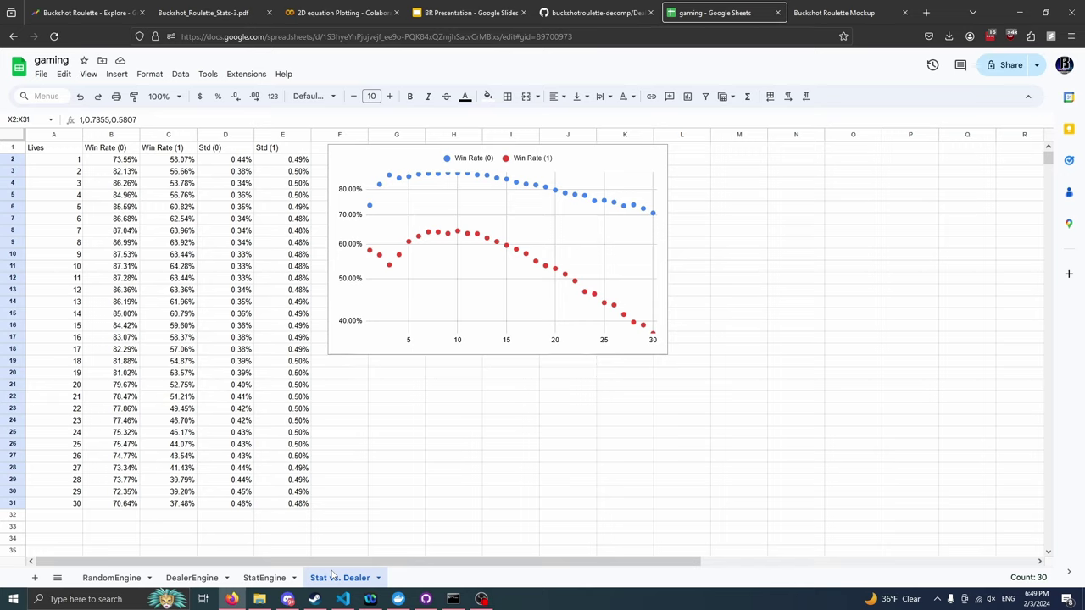
pyautogui.click(411, 243)
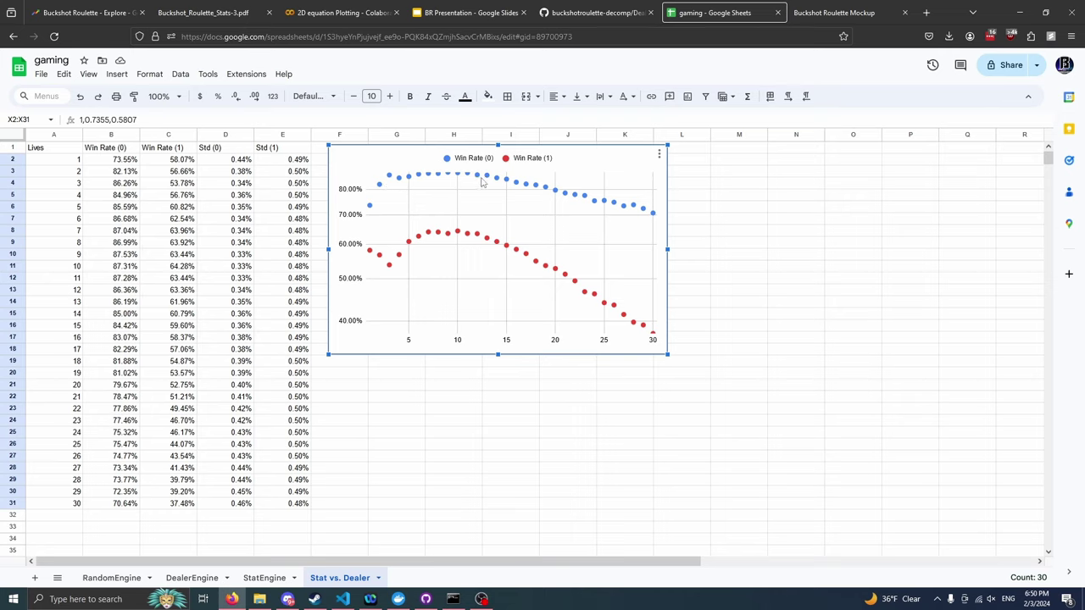
pyautogui.moveTo(480, 181)
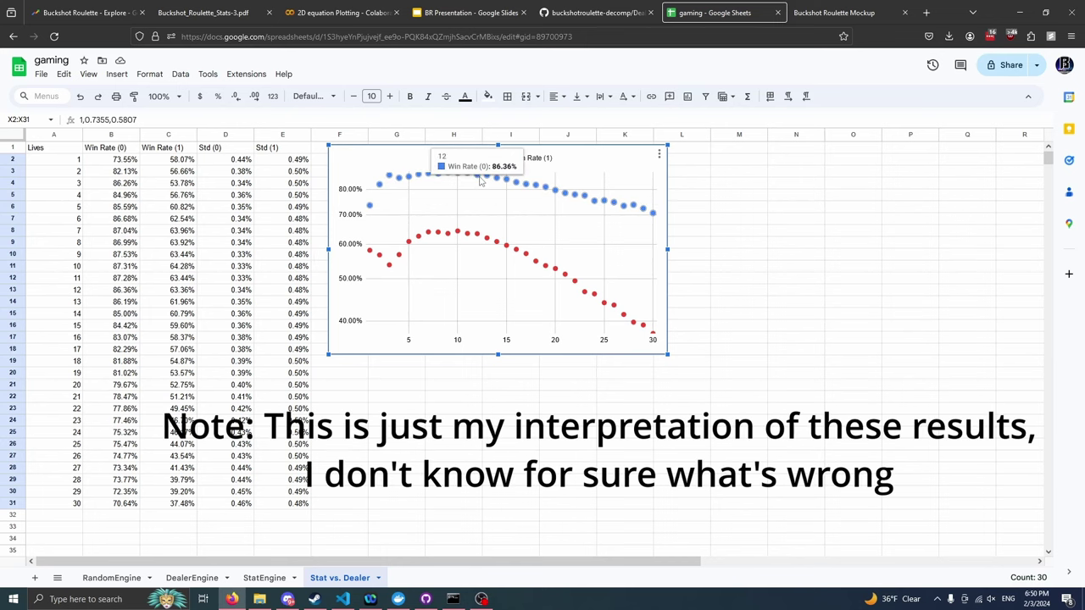